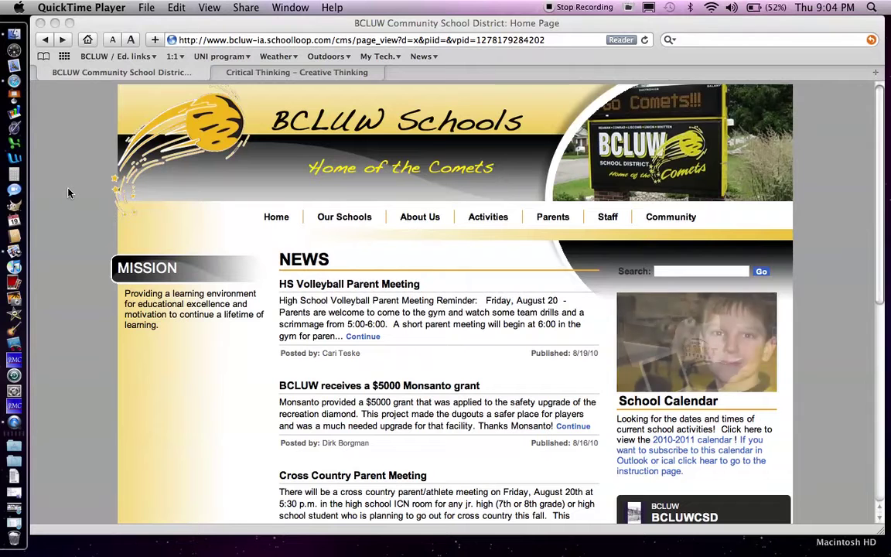
Search Google for 'creativity crisis' from the Safari toolbar search field.
click(713, 39)
text(creativity cris)
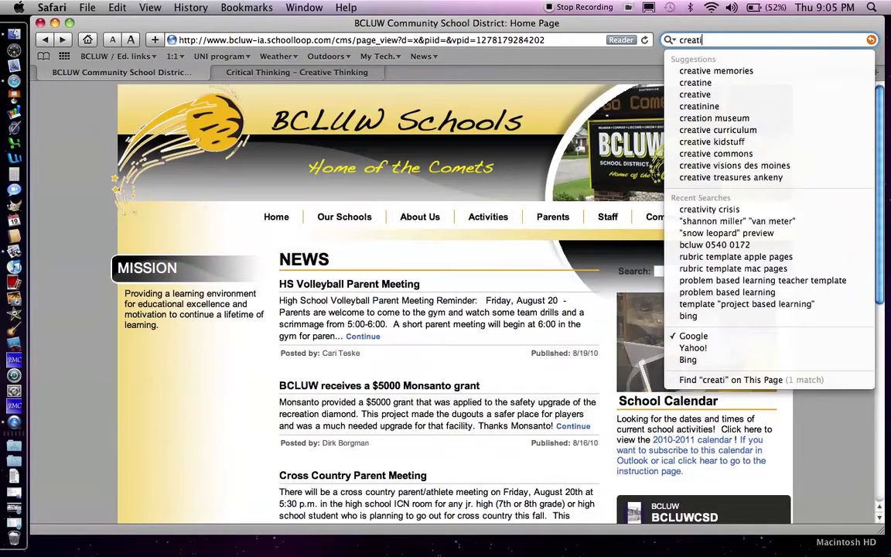
text(is)
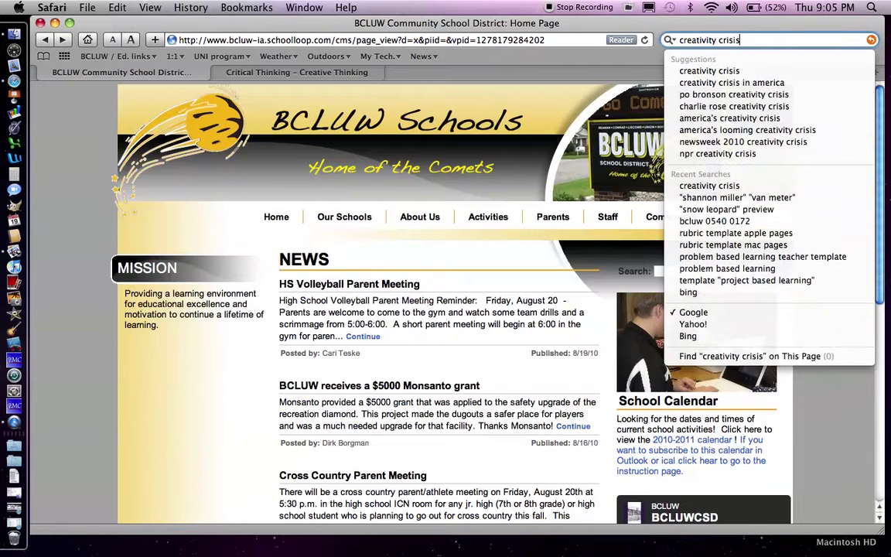
key(Return)
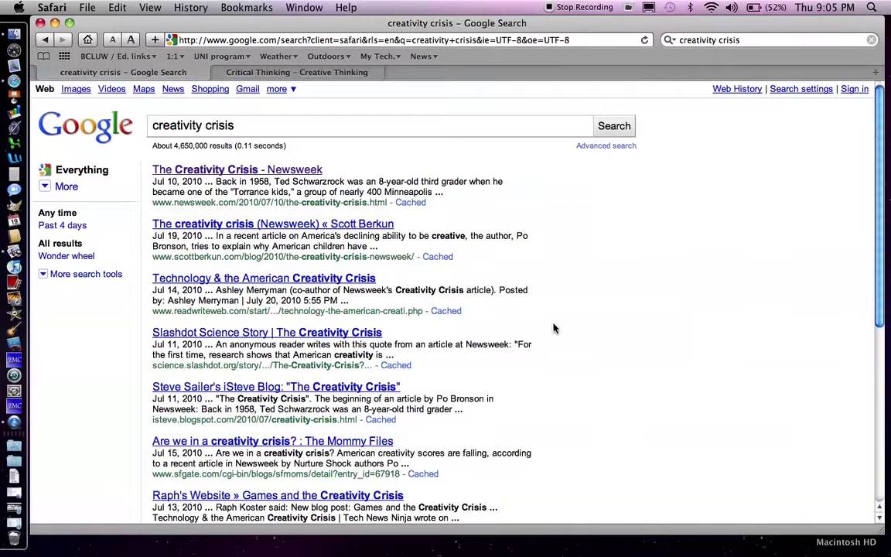
Open the Newsweek result 'The Creativity Crisis' and display it in Reader view.
click(232, 171)
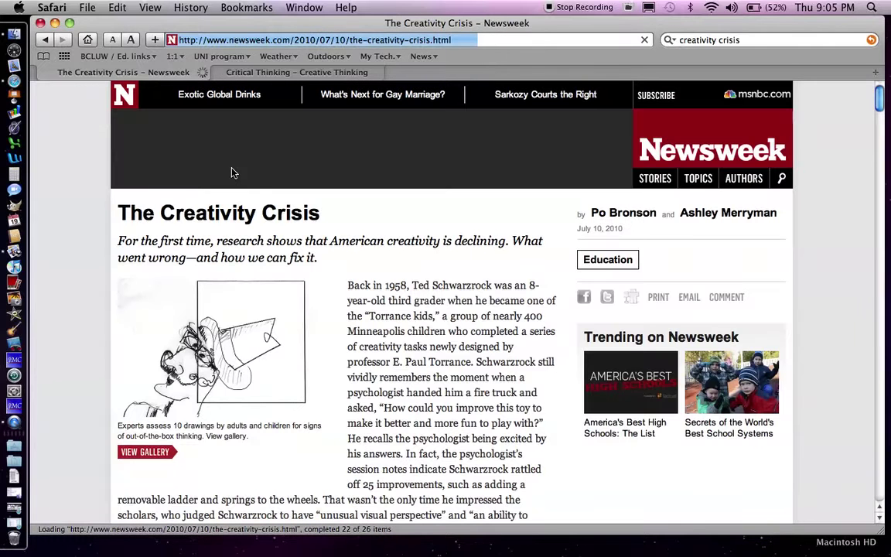
scroll(852, 269, down, 1)
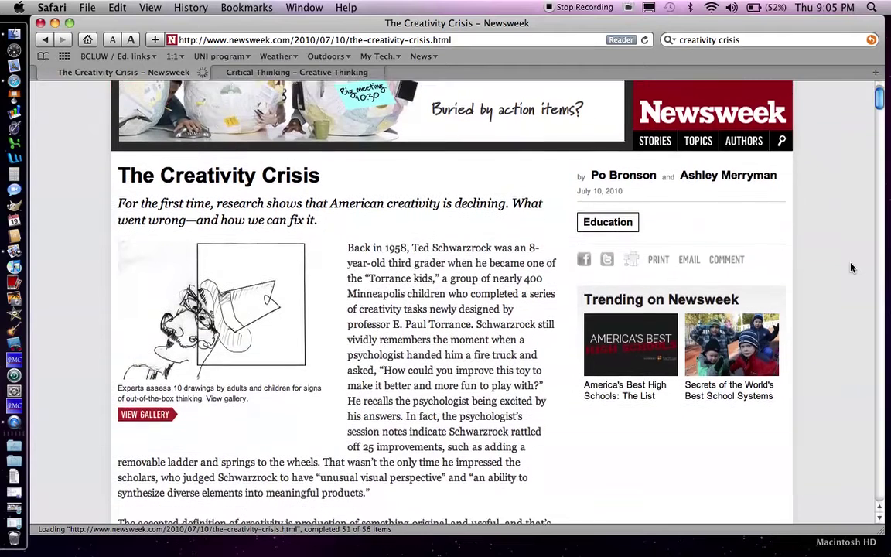
scroll(851, 269, up, 1)
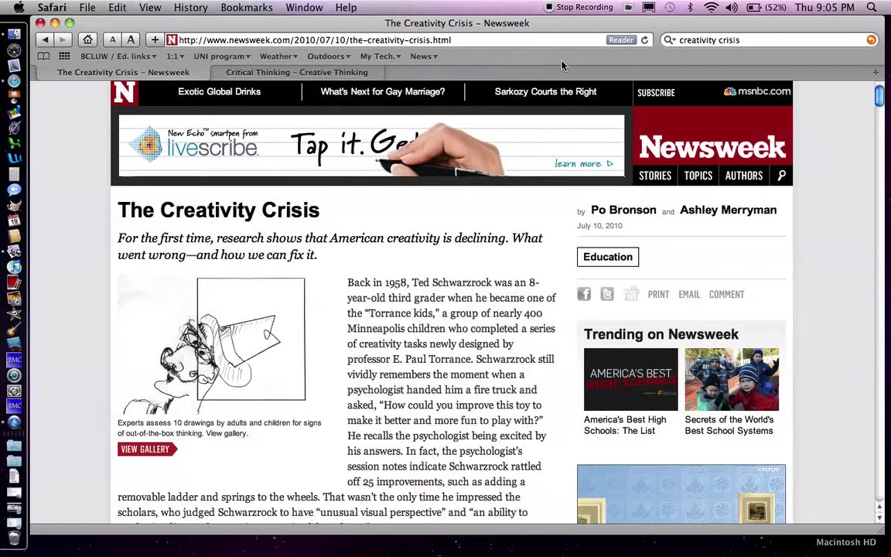
click(622, 40)
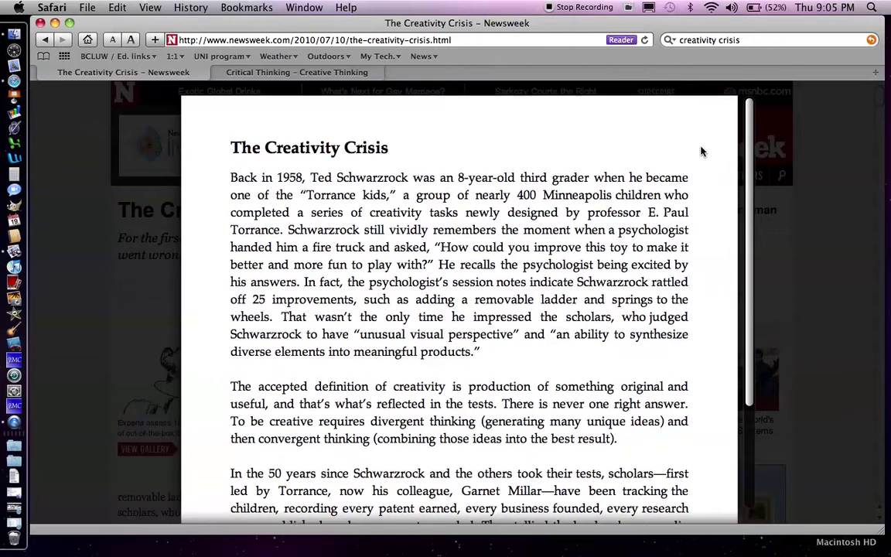
Skim the Reader text, then exit Reader view back to the original Newsweek layout.
scroll(702, 152, down, 5)
scroll(703, 152, up, 5)
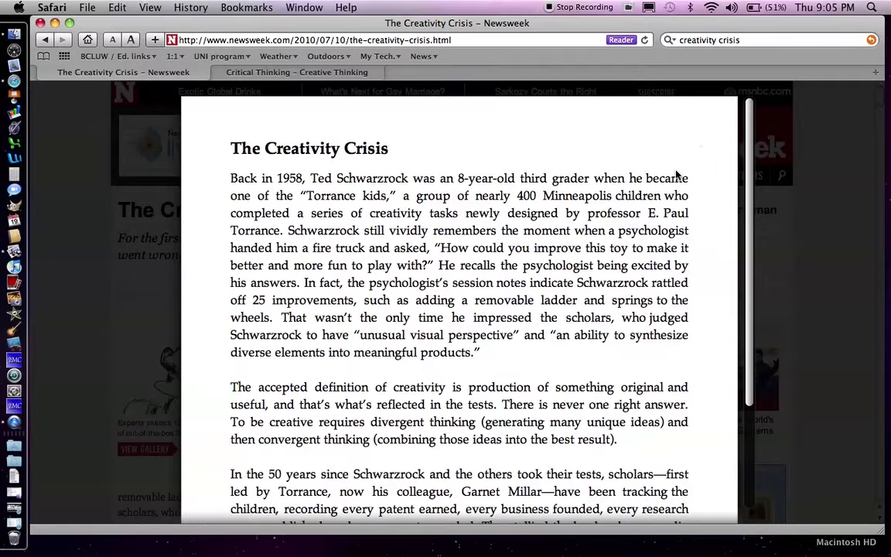
scroll(677, 175, down, 6)
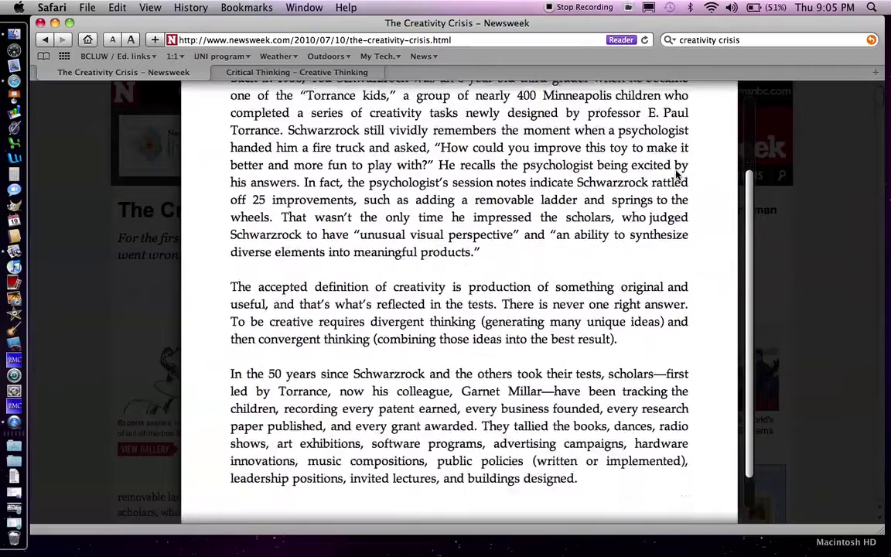
scroll(676, 174, up, 6)
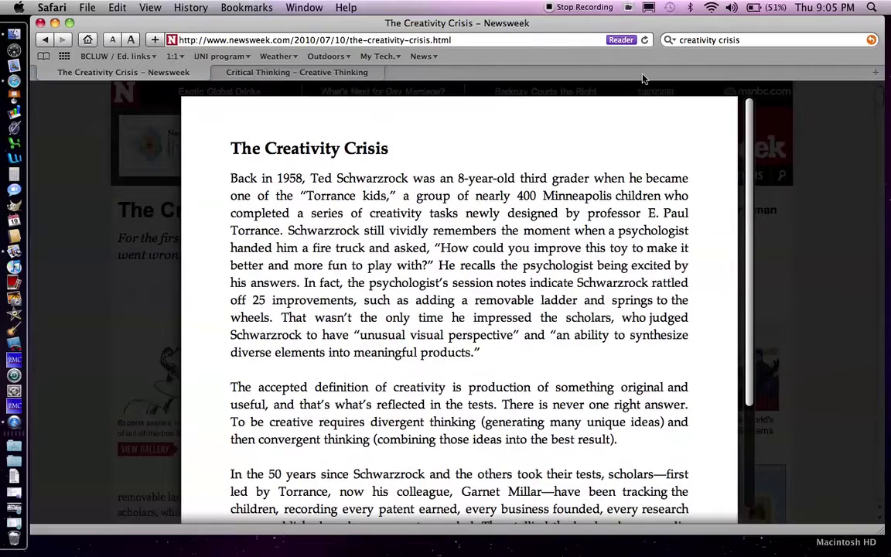
click(622, 40)
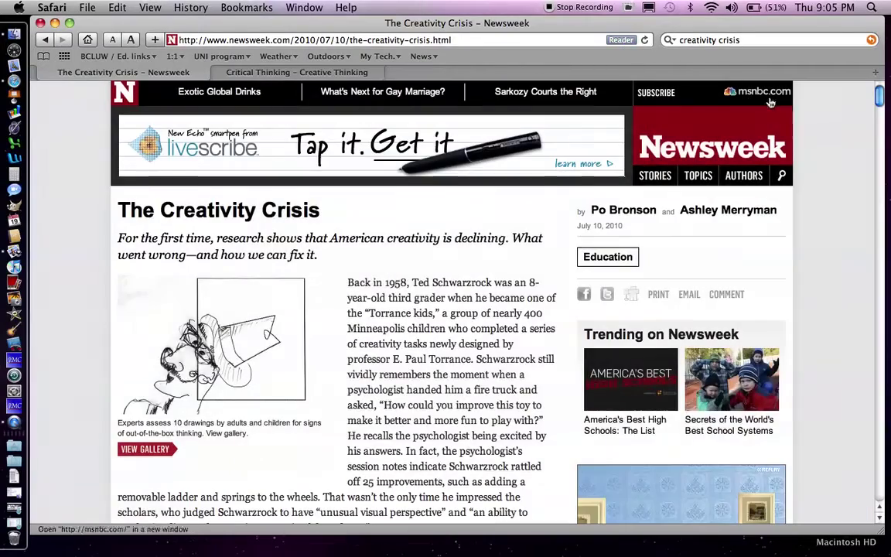
Load the printer-friendly version of the article from its PRINT link.
scroll(825, 178, down, 1)
scroll(825, 181, down, 1)
scroll(825, 181, up, 1)
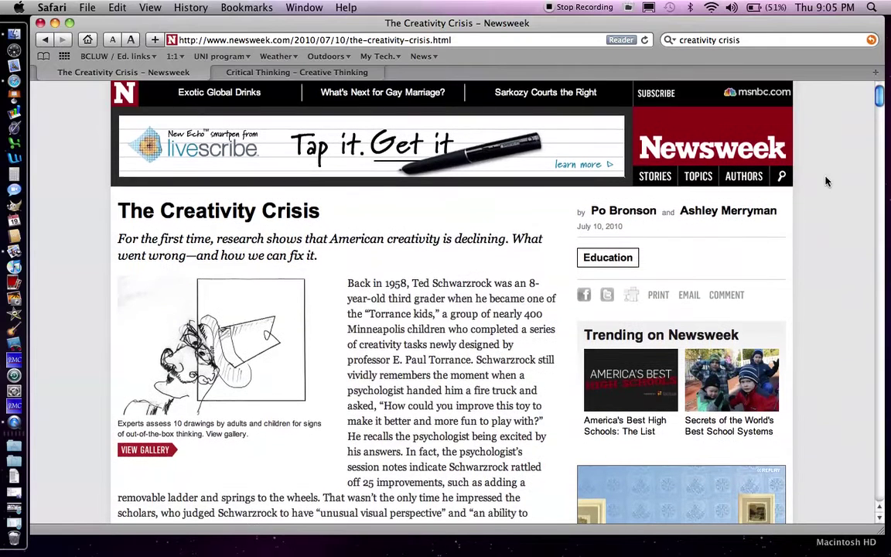
scroll(825, 181, down, 1)
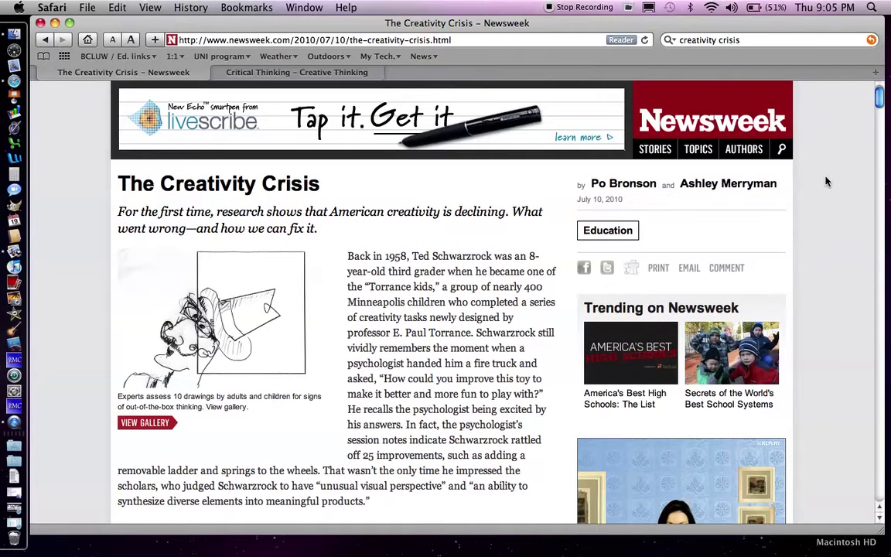
click(656, 270)
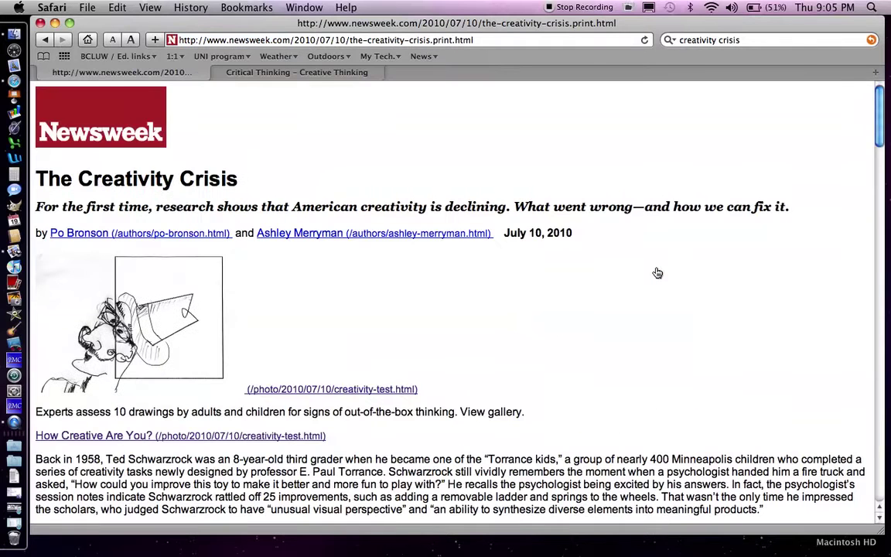
Look over the printer-friendly page and bring up the File menu to print it.
scroll(508, 171, down, 5)
scroll(508, 172, up, 5)
scroll(340, 323, down, 3)
scroll(341, 324, up, 3)
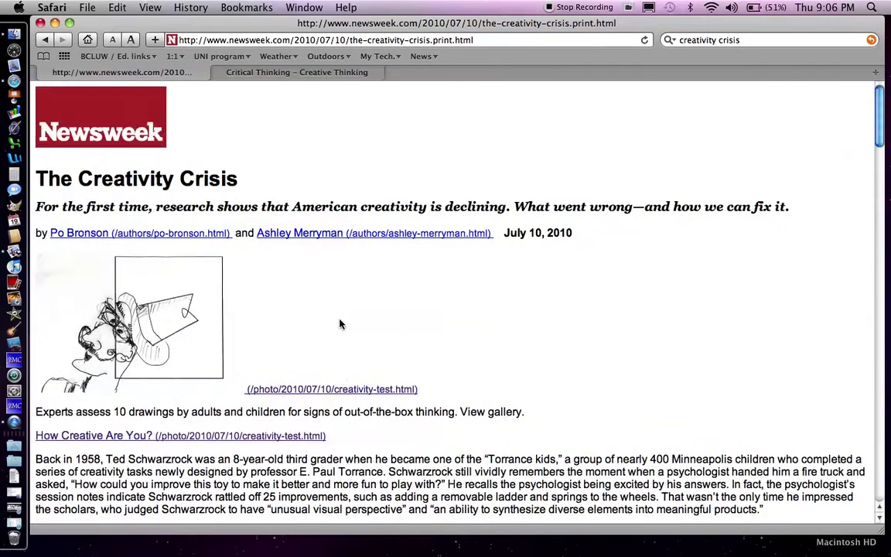
click(87, 7)
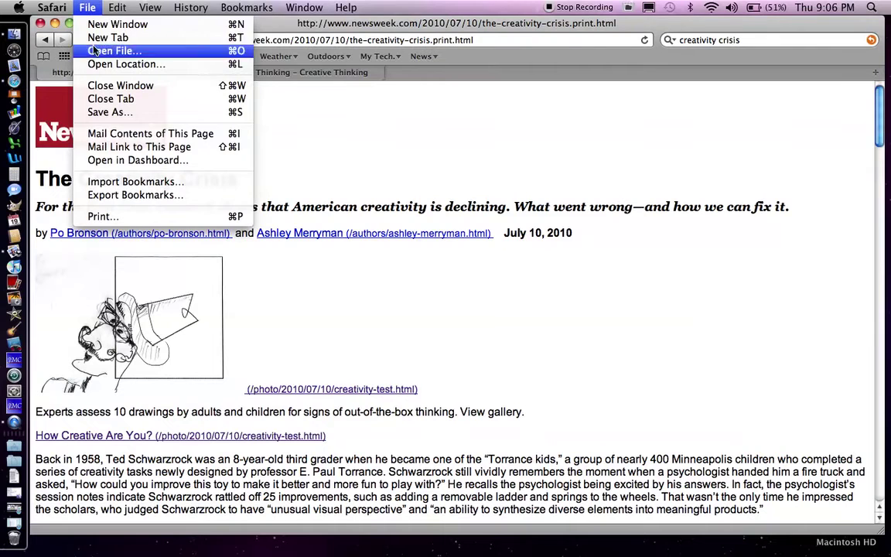
Print the article as a PDF named 'creativity crisis' on the Desktop, then minimize Safari.
click(107, 217)
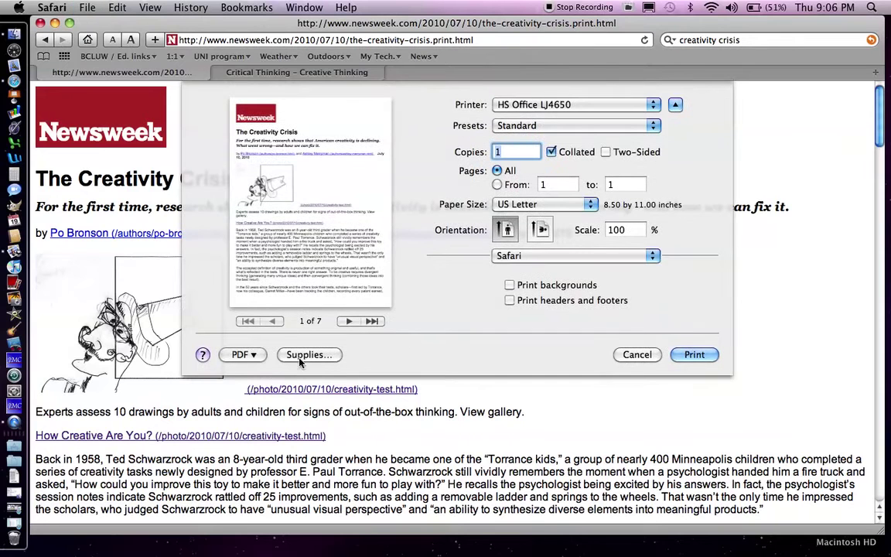
click(254, 357)
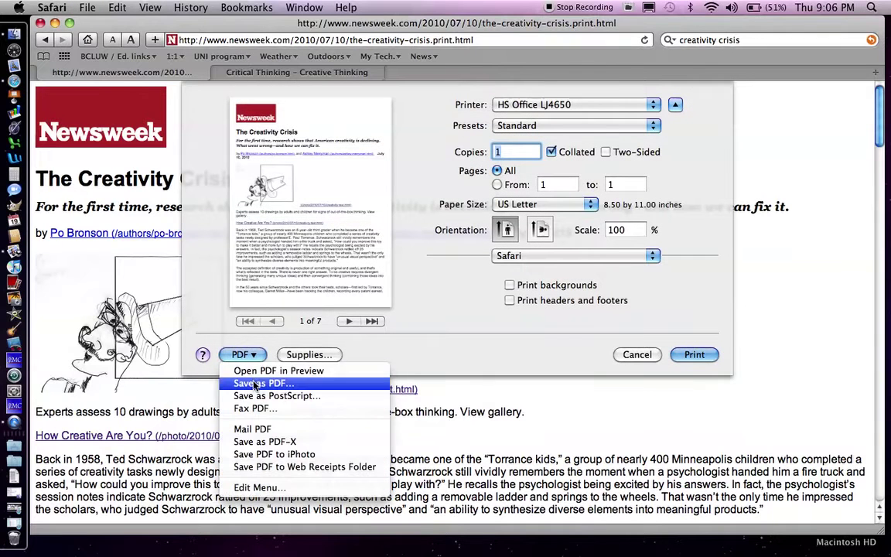
click(254, 382)
text(cr)
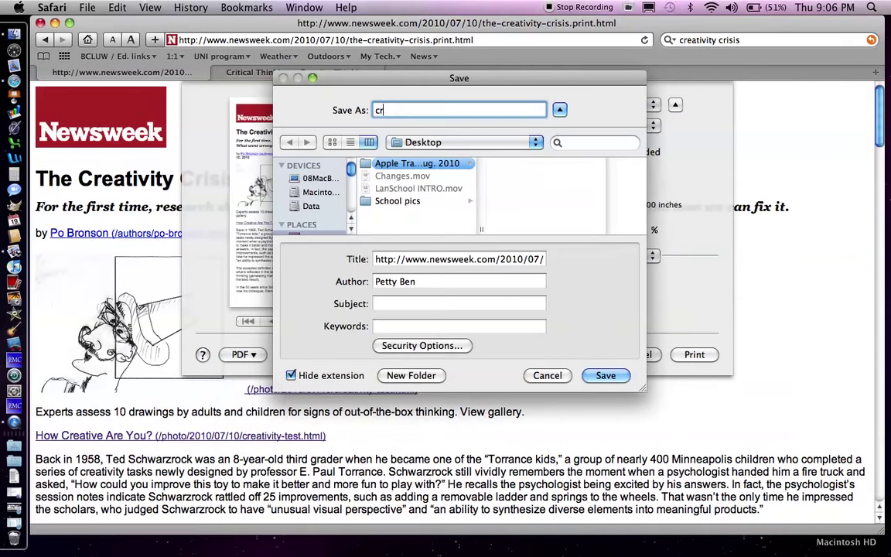
text(eativity cri)
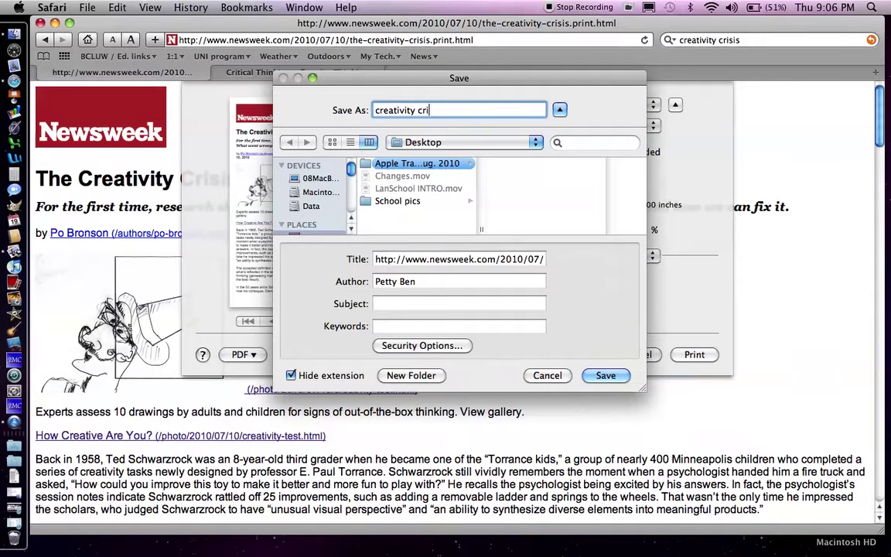
text(sis)
click(605, 376)
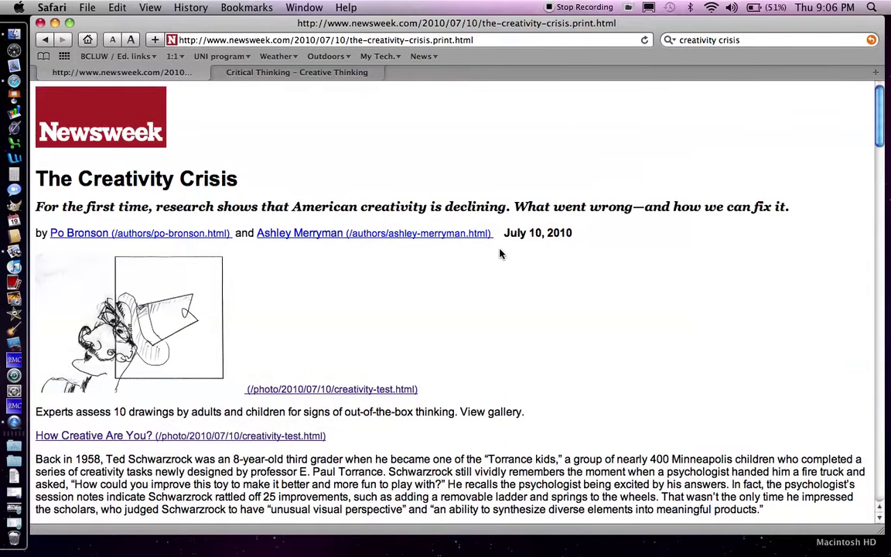
click(55, 23)
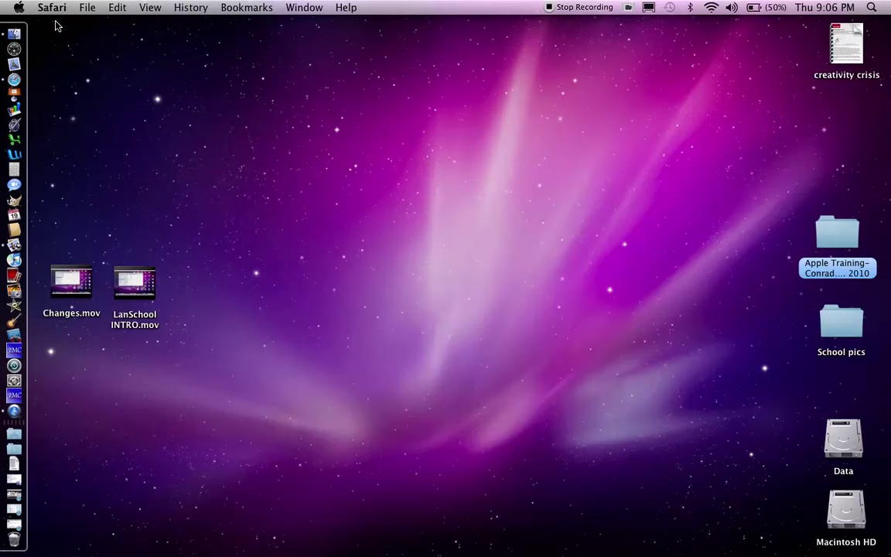
Open creativity crisis.pdf in Preview and show the markup toolbar.
double_click(847, 43)
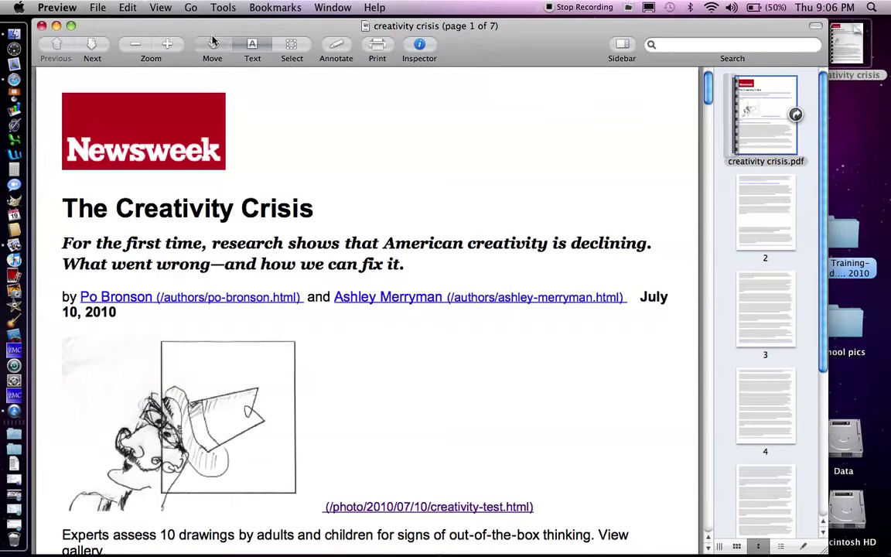
click(165, 8)
click(242, 175)
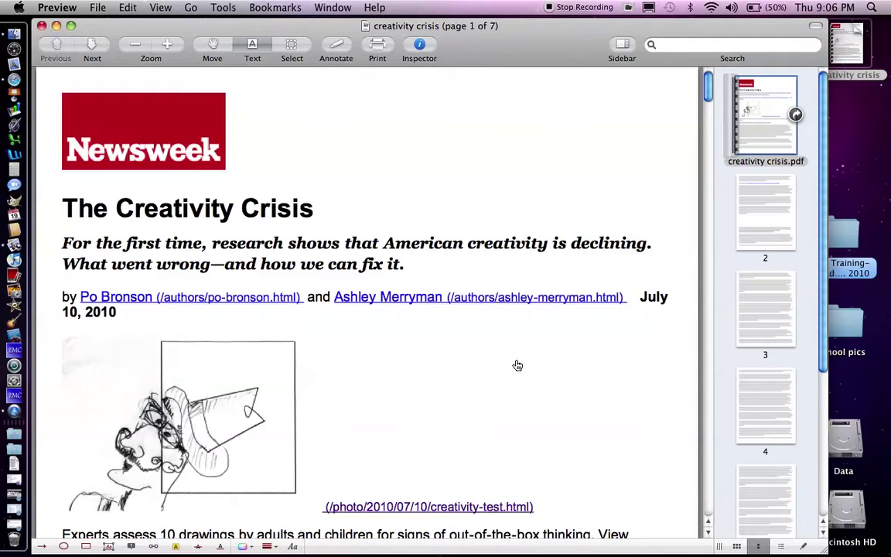
Scroll page 1 down to the 'accepted definition of creativity' paragraph.
scroll(517, 365, down, 3)
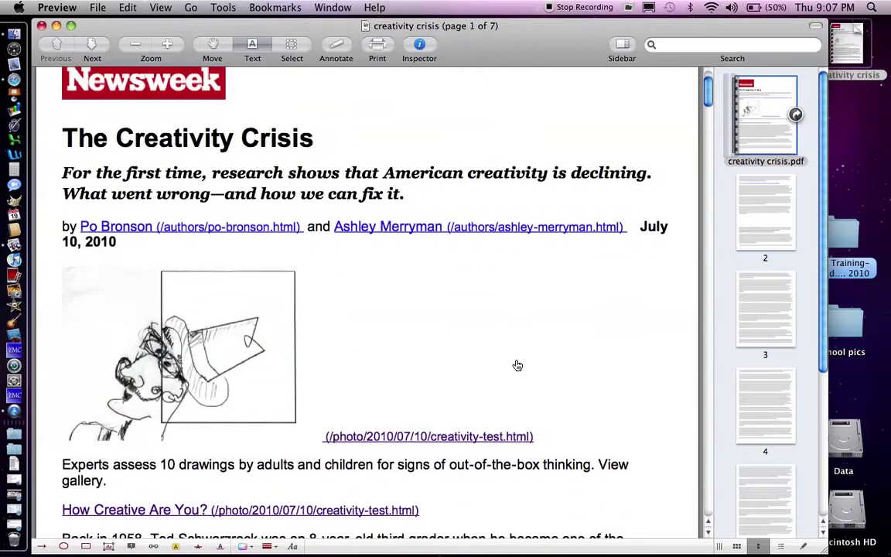
scroll(517, 365, down, 5)
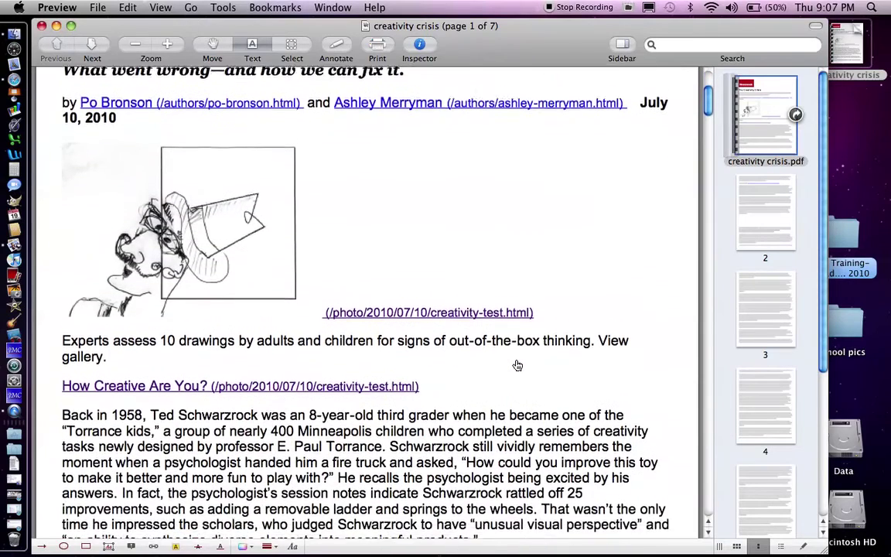
scroll(518, 365, down, 6)
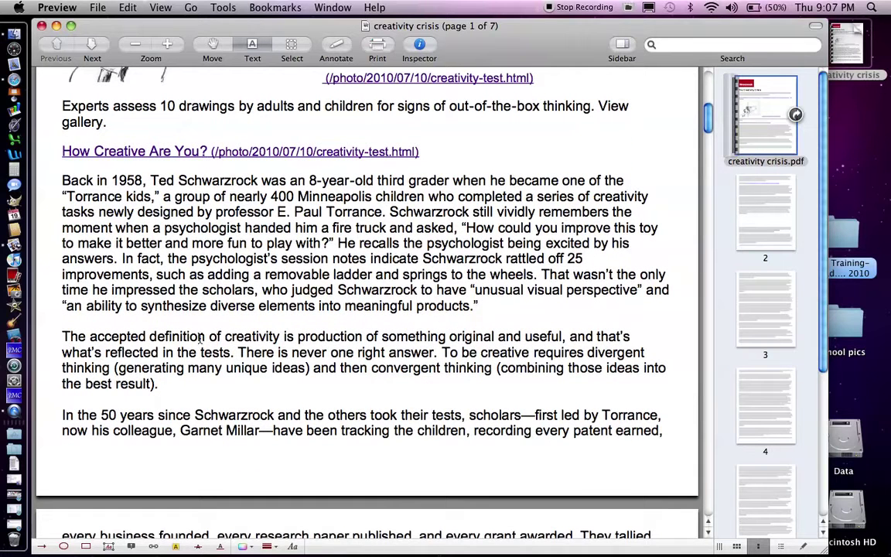
Highlight in green the creativity definition phrase and the whole divergent/convergent thinking sentence.
click(176, 546)
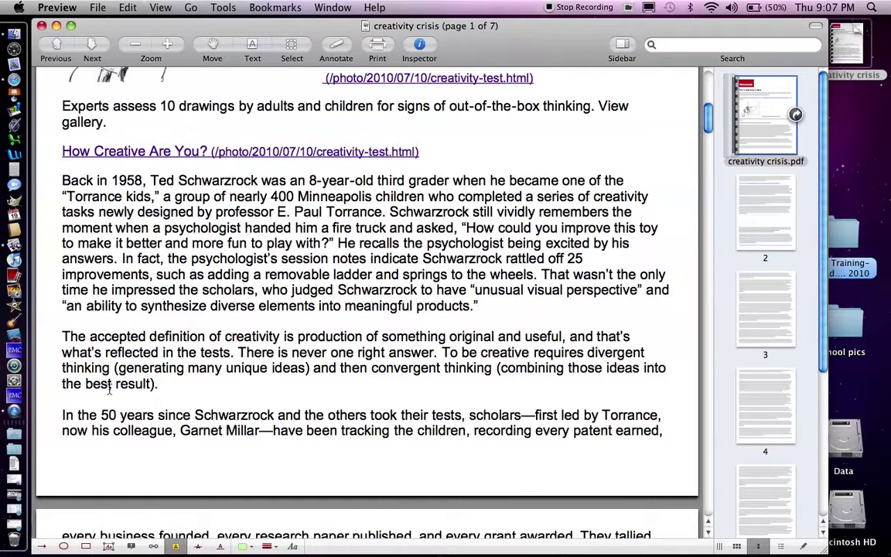
mouse_move(153, 337)
mouse_down()
mouse_move(320, 353)
mouse_move(402, 337)
mouse_move(560, 334)
mouse_up()
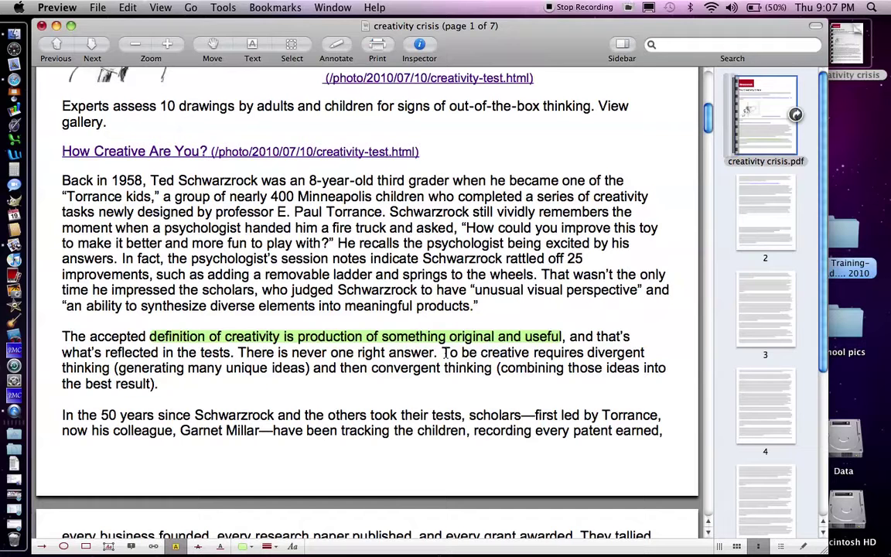
drag(443, 351, 469, 369)
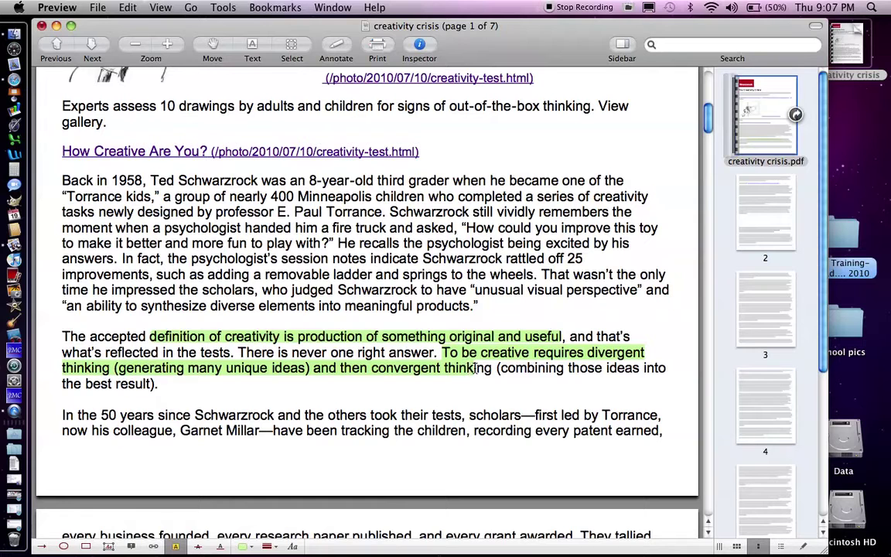
drag(477, 367, 501, 380)
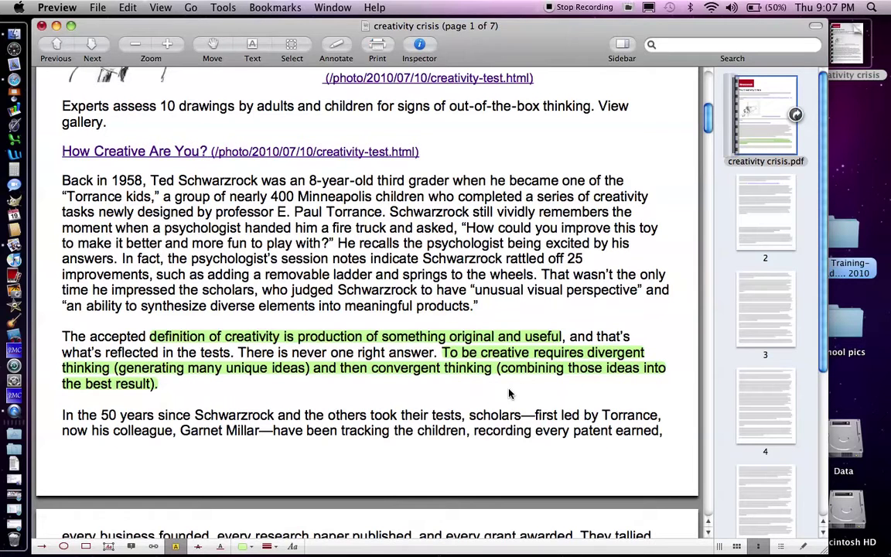
Scroll past page 2's Weekly Podcast paragraph to page 3's potential consequences paragraph.
scroll(509, 393, down, 5)
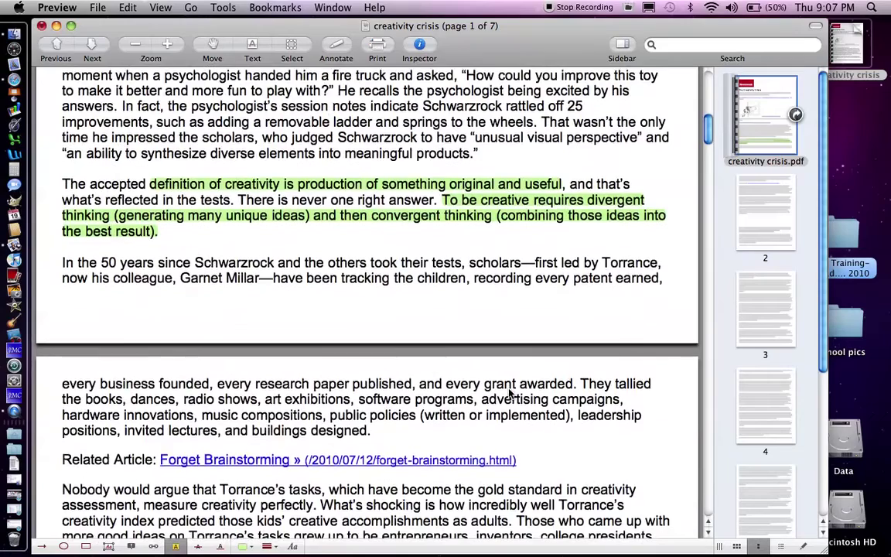
scroll(509, 393, down, 3)
scroll(509, 394, down, 6)
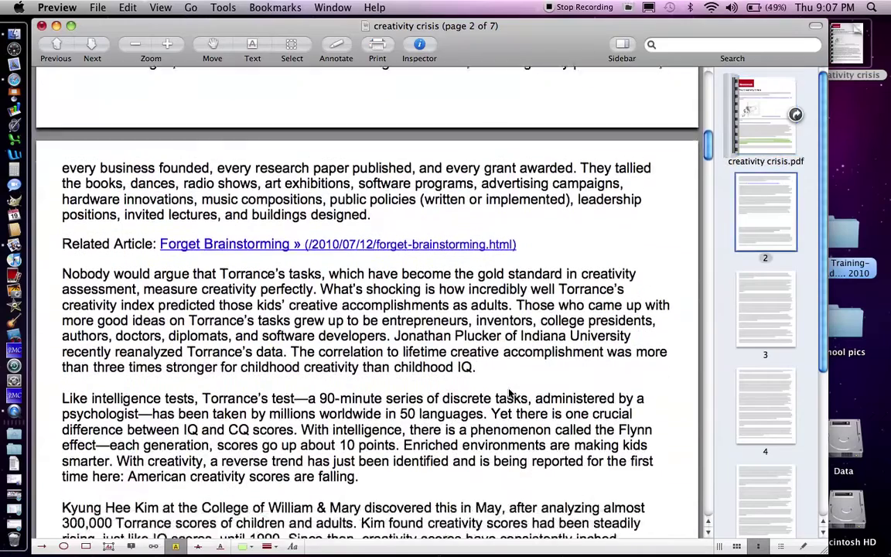
scroll(509, 394, down, 3)
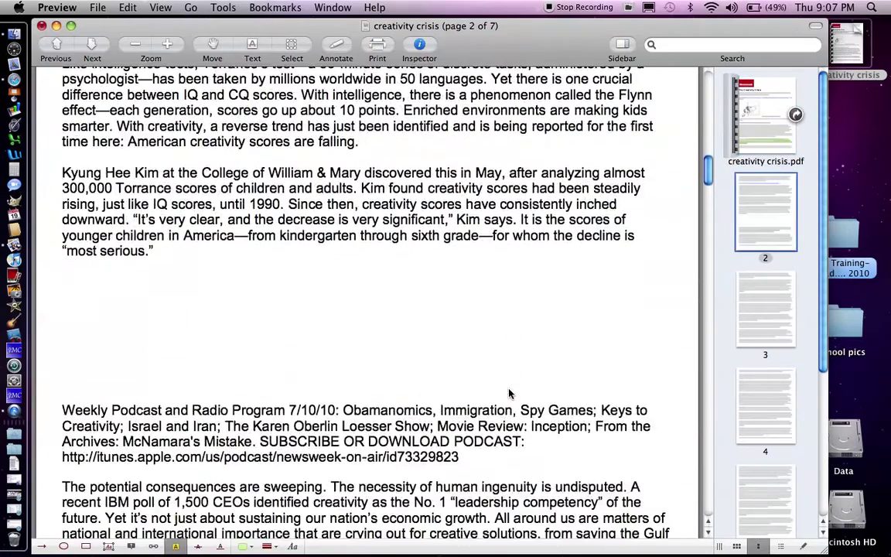
scroll(509, 394, down, 3)
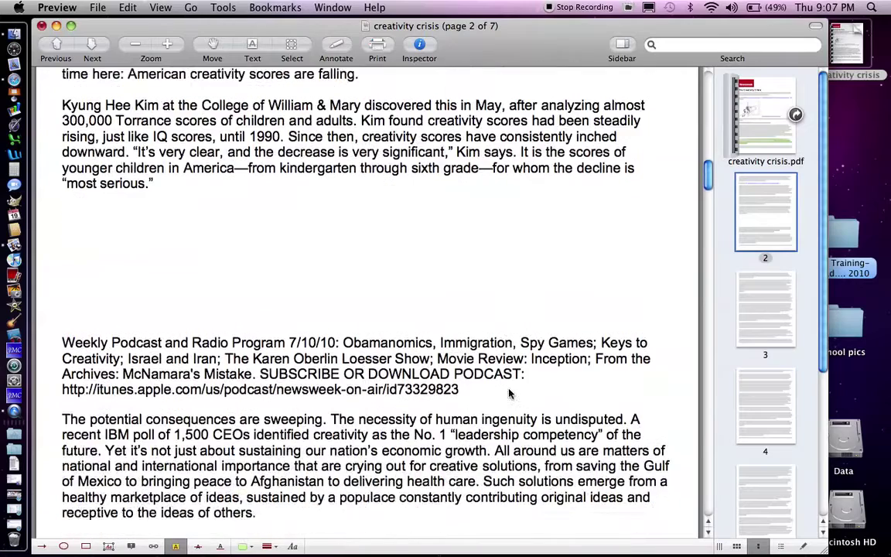
scroll(509, 394, down, 1)
scroll(509, 393, down, 3)
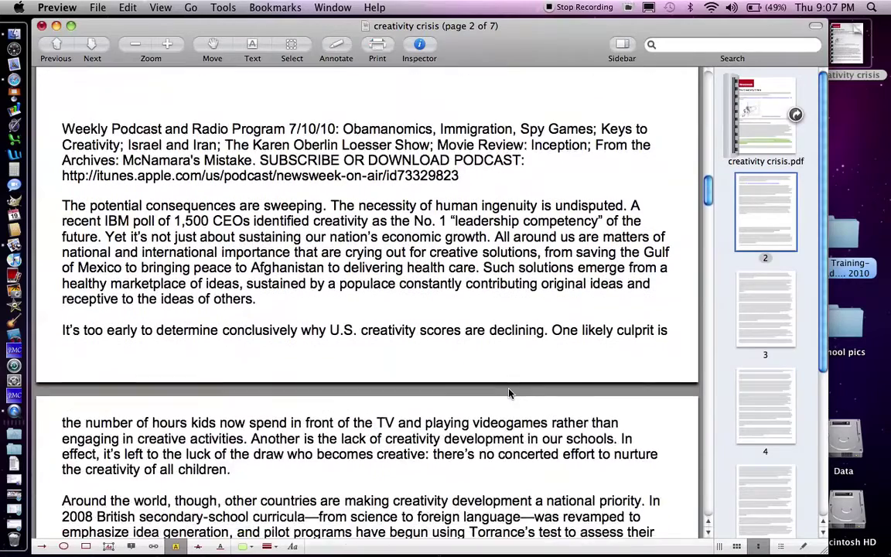
scroll(509, 393, down, 4)
scroll(509, 394, down, 1)
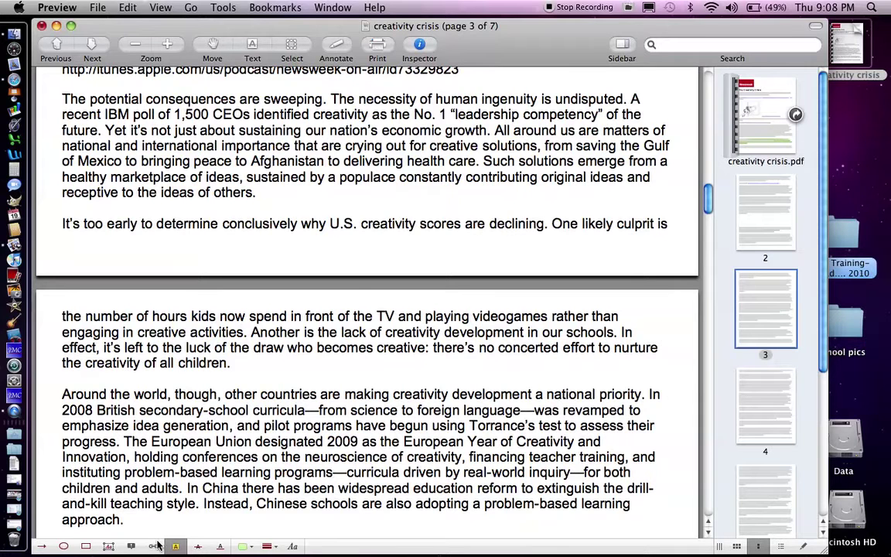
Add a note by the consequences paragraph: 'One reason why it is so important to develop creativity in our students at BCLUW'.
click(131, 547)
key(super+minus)
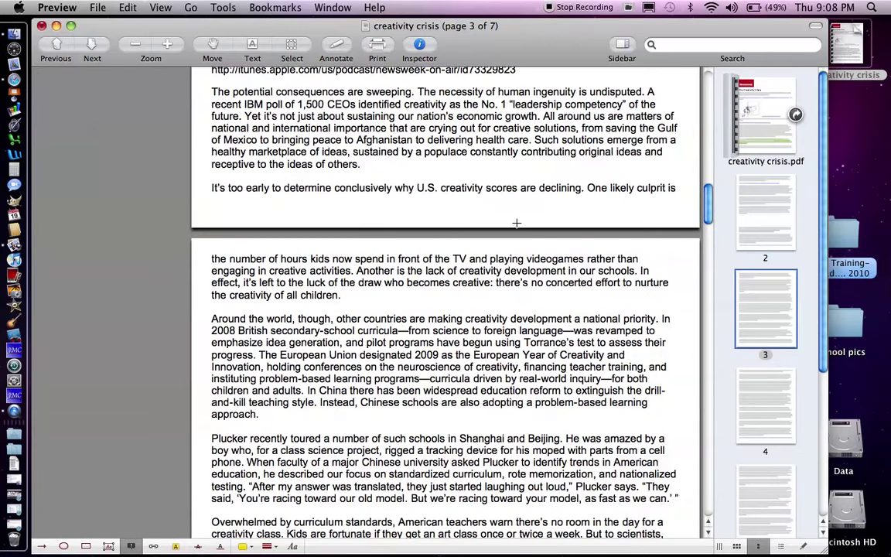
click(671, 93)
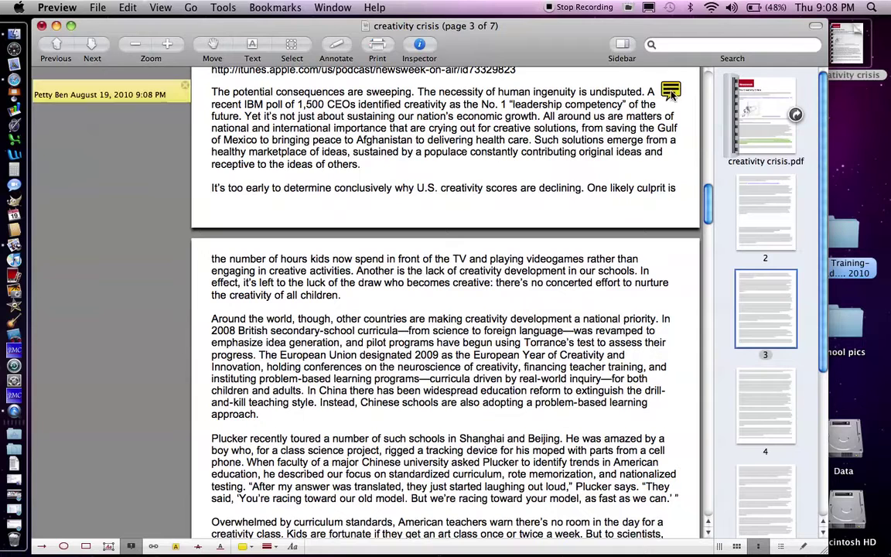
click(166, 95)
drag(165, 95, 29, 97)
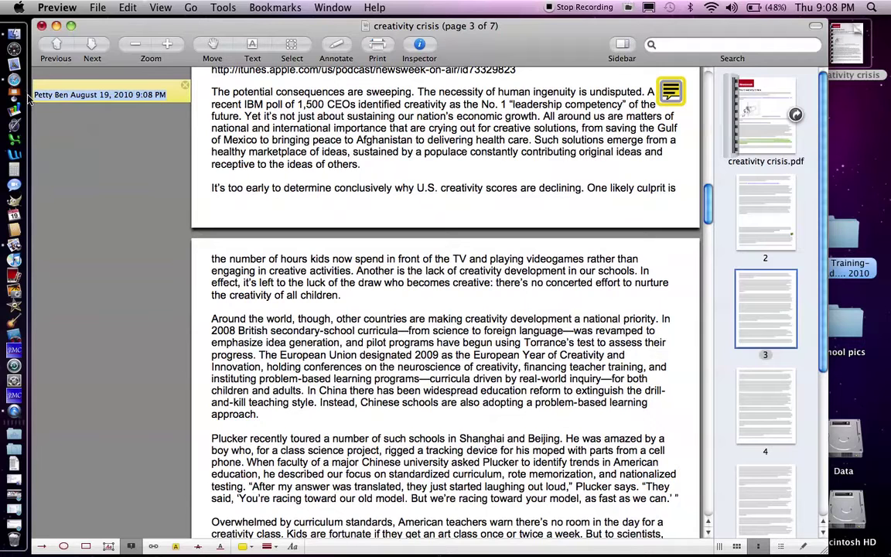
text(One reason why it is so important to d)
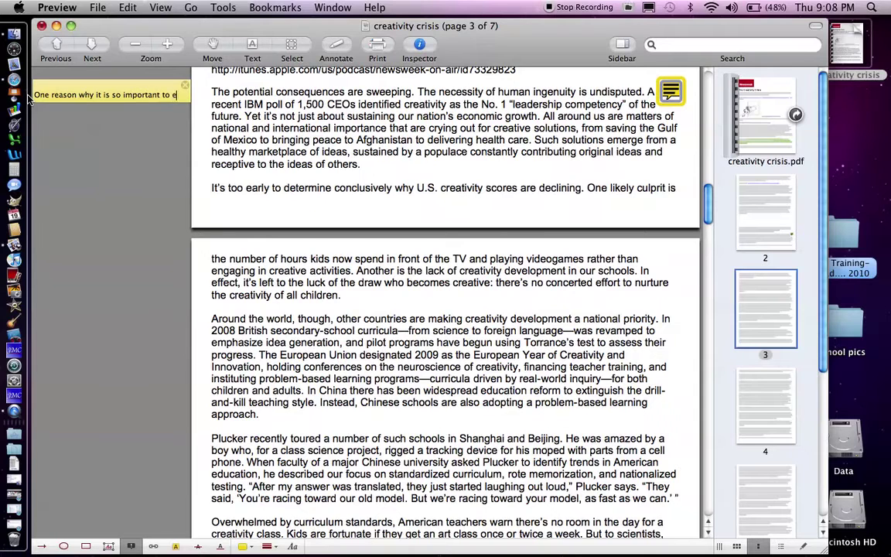
text(evelop creativity in our students at BC)
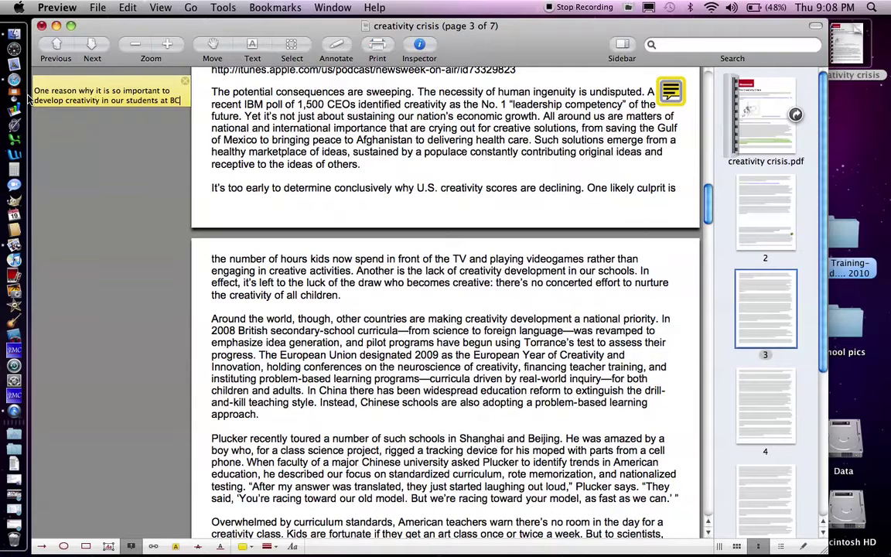
text(LUW)
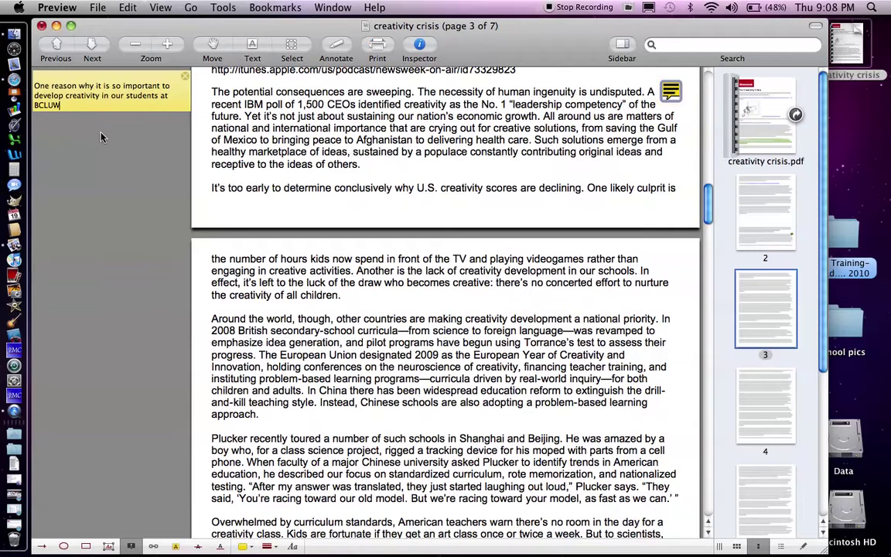
Scroll to page 3's 'To understand exactly what should be done' paragraph on creativity neuroscience.
scroll(377, 145, up, 2)
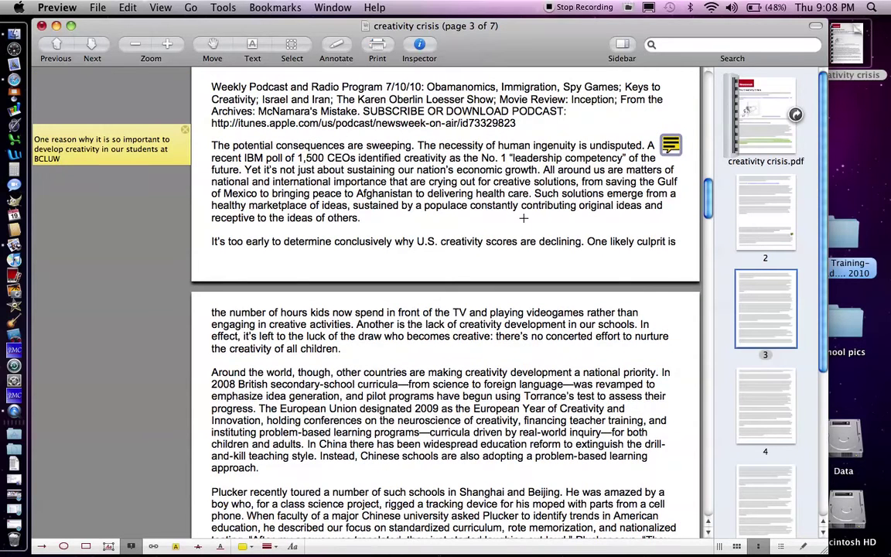
scroll(523, 219, down, 3)
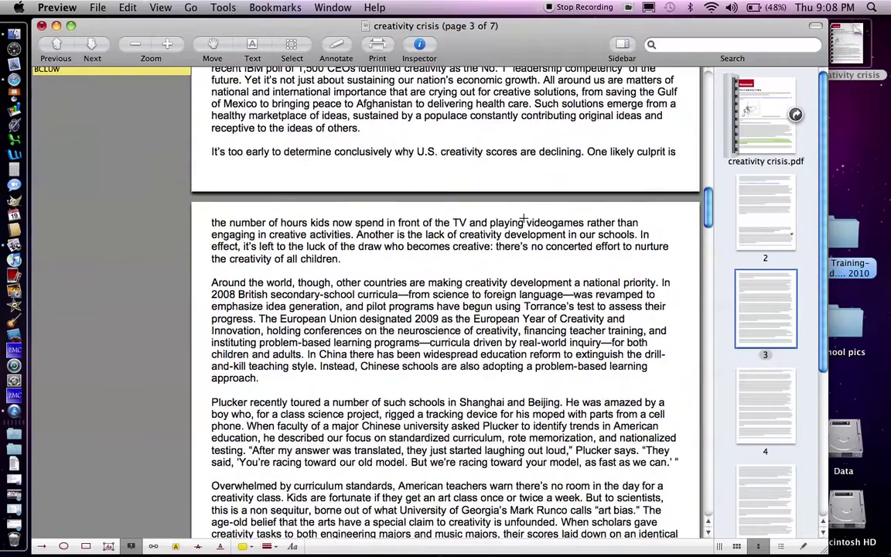
scroll(524, 219, up, 2)
scroll(524, 219, down, 1)
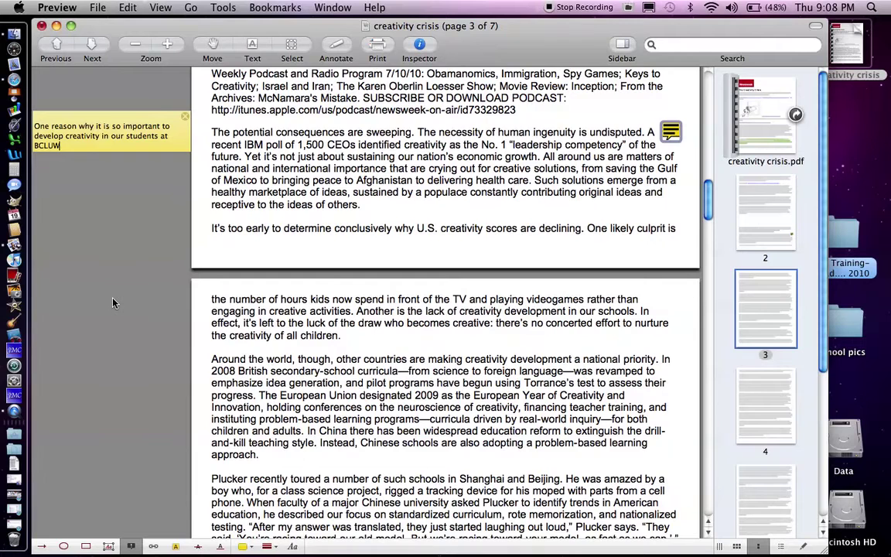
scroll(112, 303, up, 3)
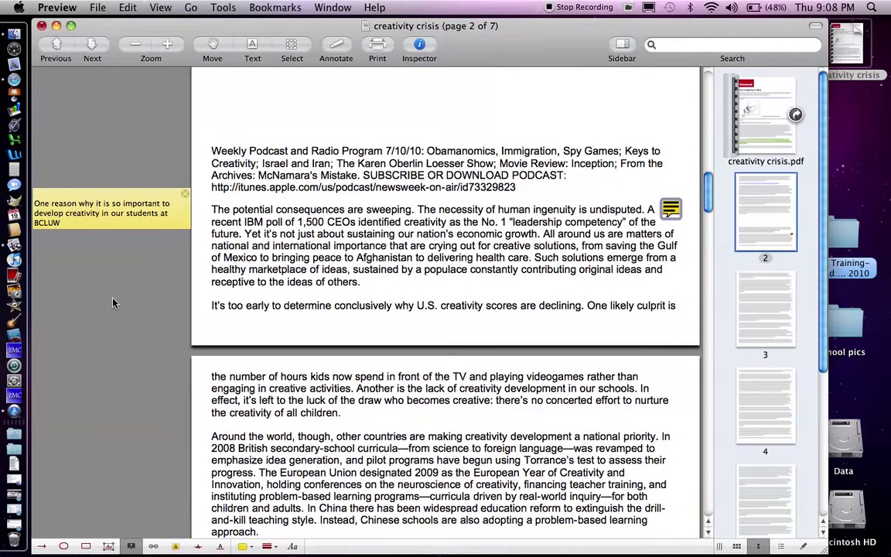
scroll(112, 302, down, 1)
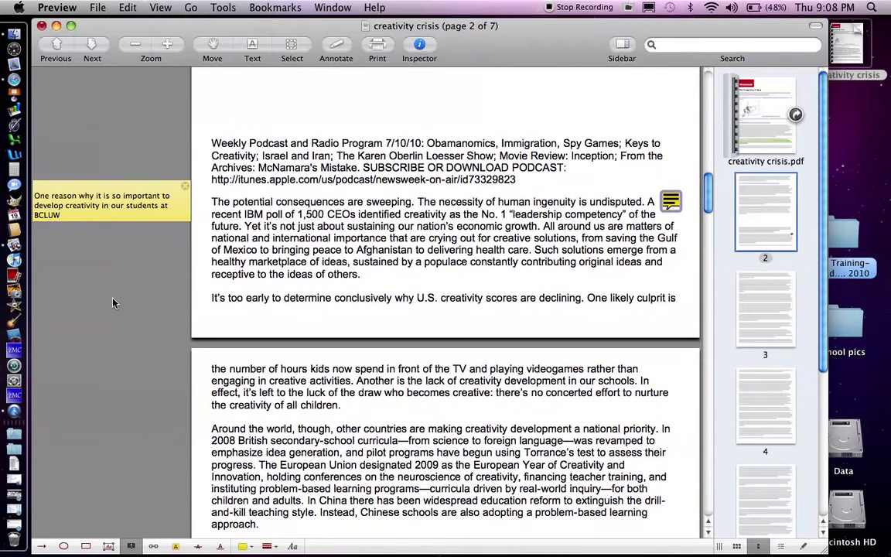
scroll(136, 239, down, 5)
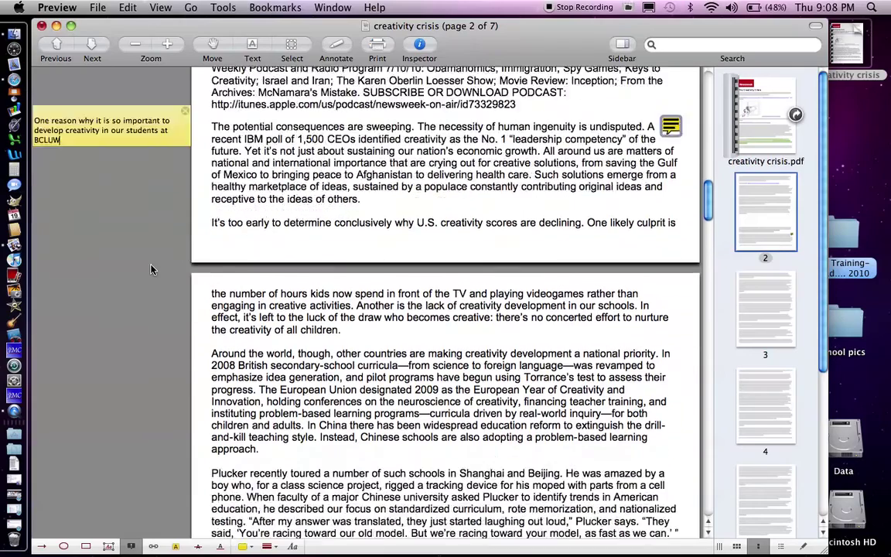
scroll(152, 269, down, 2)
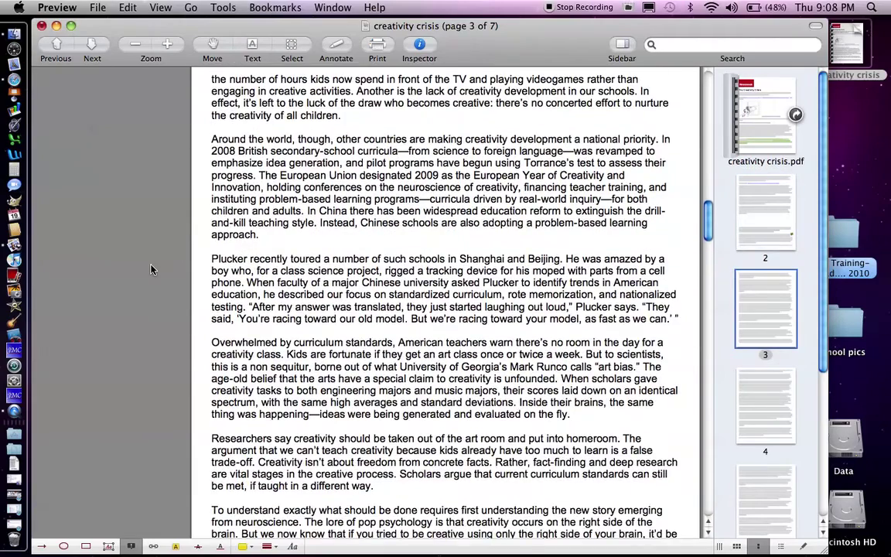
scroll(152, 270, down, 5)
scroll(152, 269, down, 7)
scroll(152, 269, down, 4)
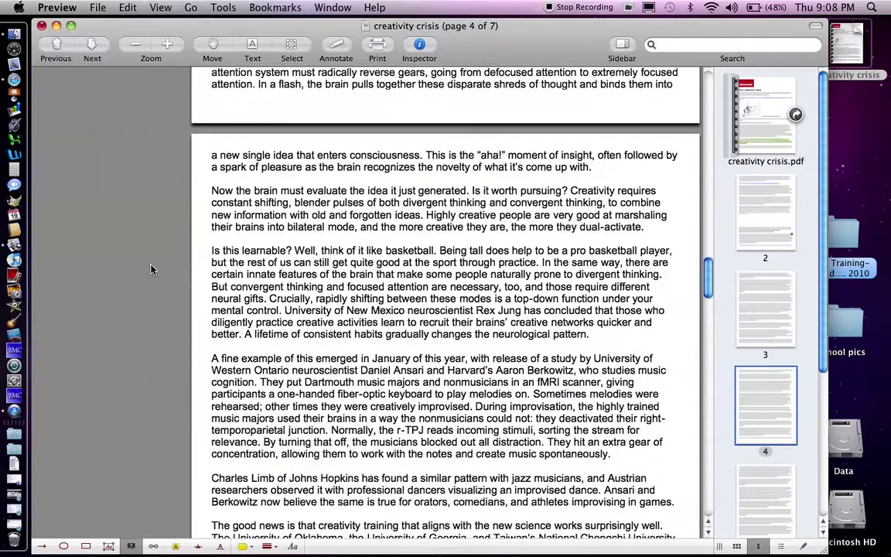
scroll(152, 269, up, 7)
scroll(152, 269, up, 2)
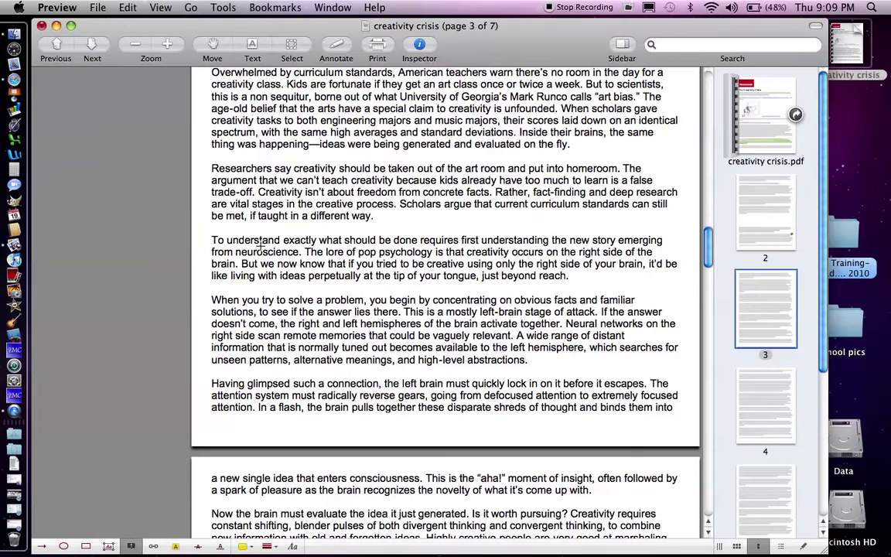
scroll(371, 240, up, 15)
scroll(371, 240, down, 15)
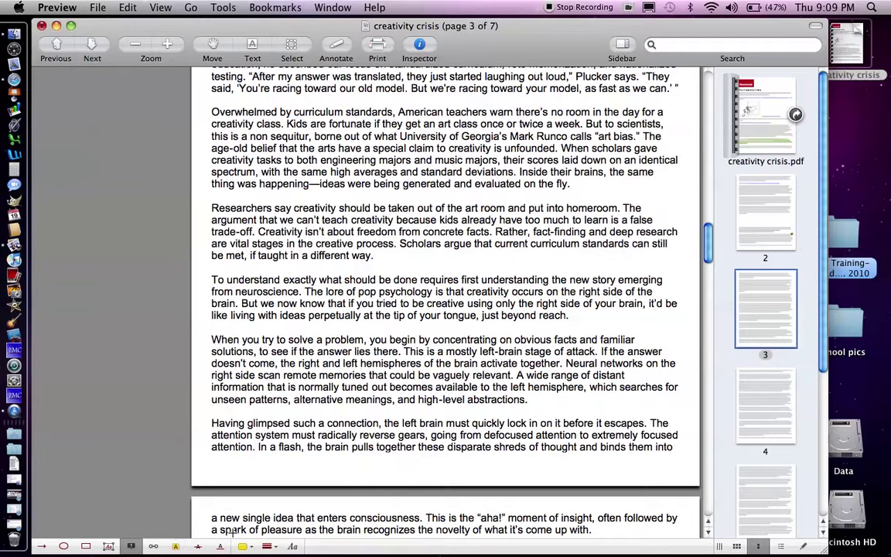
Add a red text box reading 'New Brain Research' above the 'To understand exactly' paragraph.
click(109, 546)
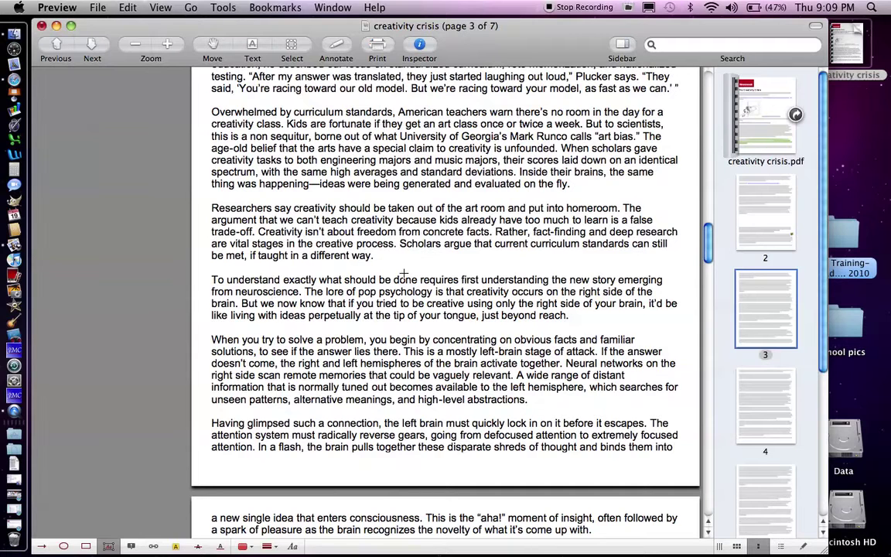
mouse_move(392, 256)
mouse_down()
mouse_move(457, 270)
mouse_move(642, 271)
mouse_up()
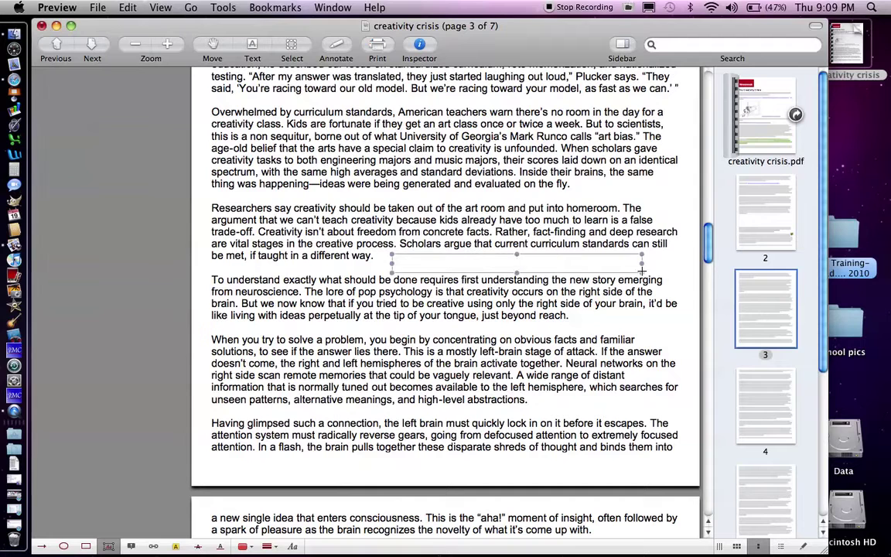
text(New Brain Research)
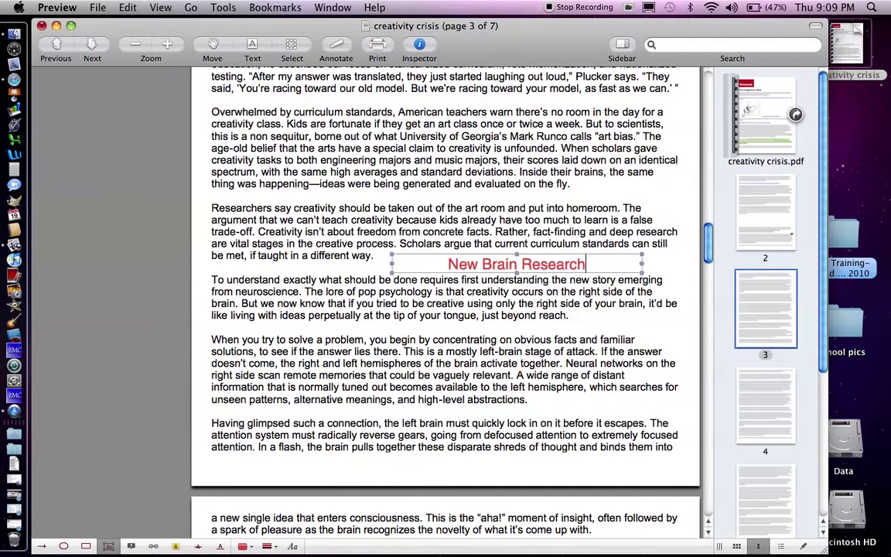
click(679, 262)
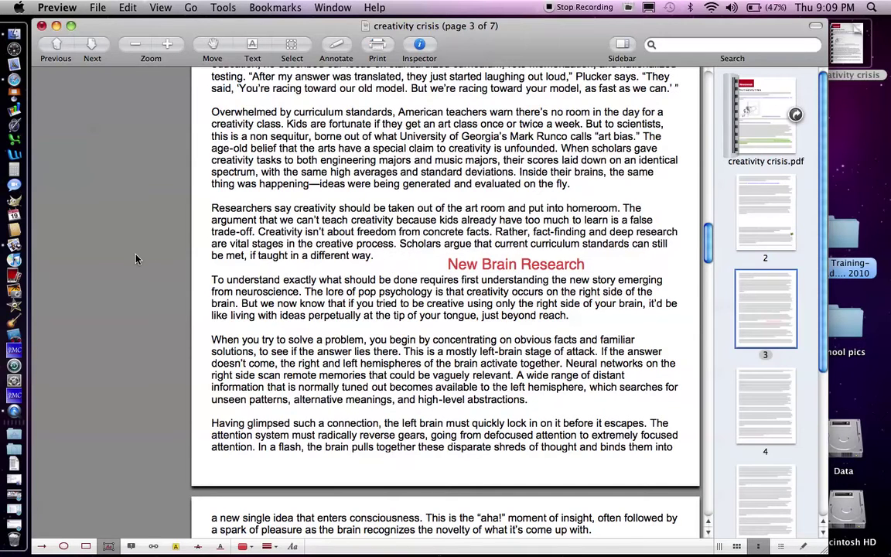
Scroll back to the Weekly Podcast paragraph on page 2 beside the yellow BCLUW note.
scroll(136, 259, down, 5)
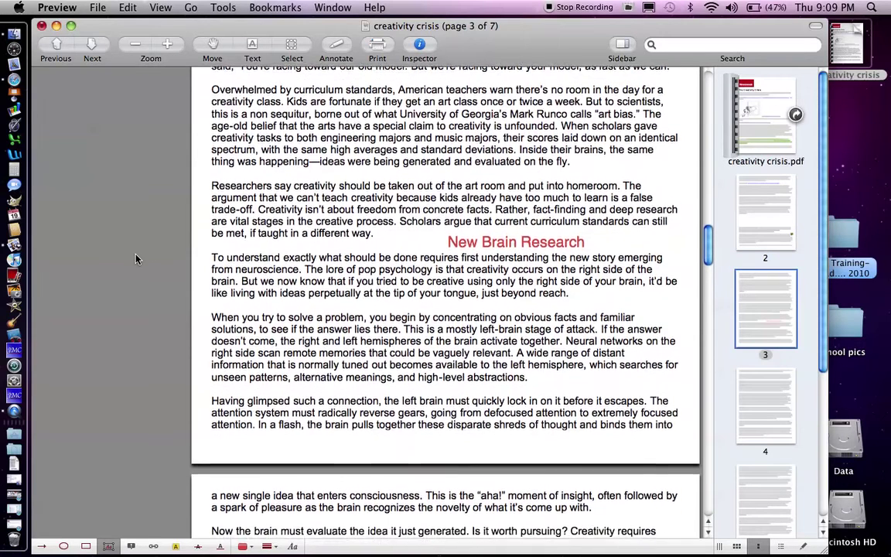
scroll(135, 259, down, 4)
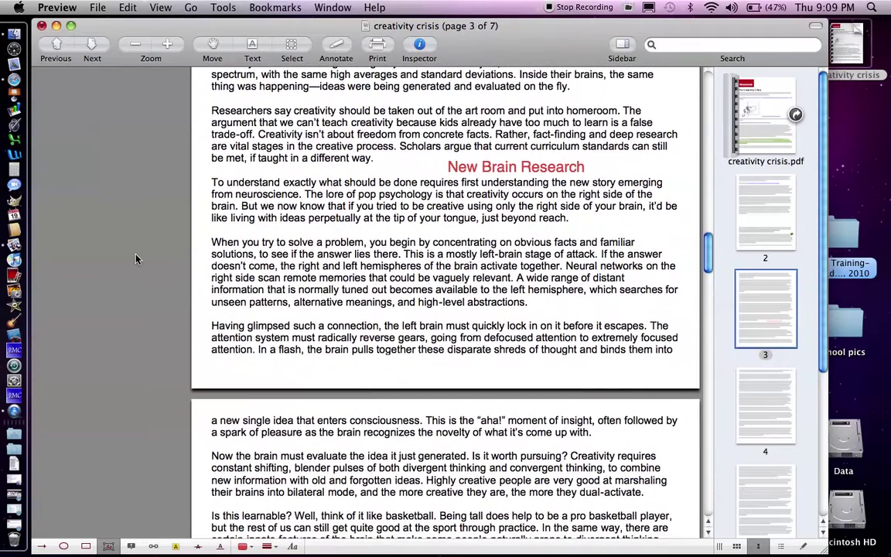
scroll(136, 259, up, 15)
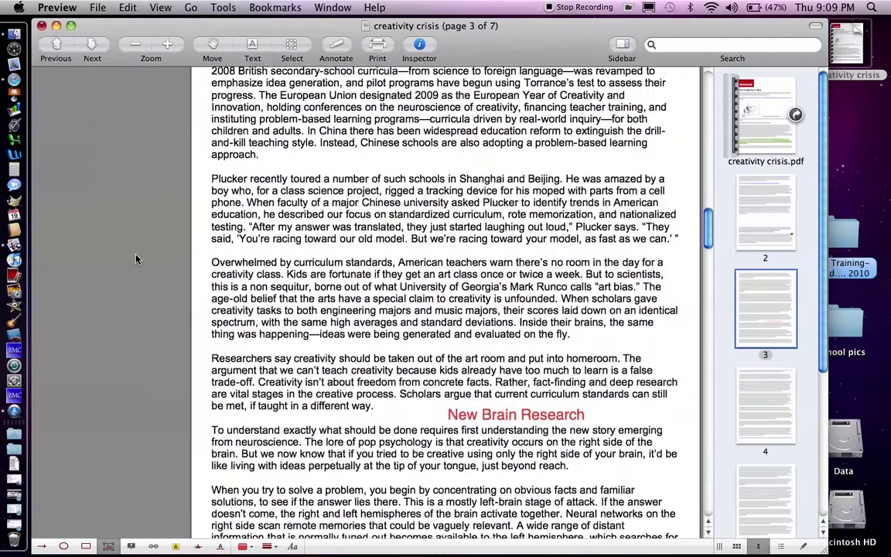
scroll(135, 259, up, 10)
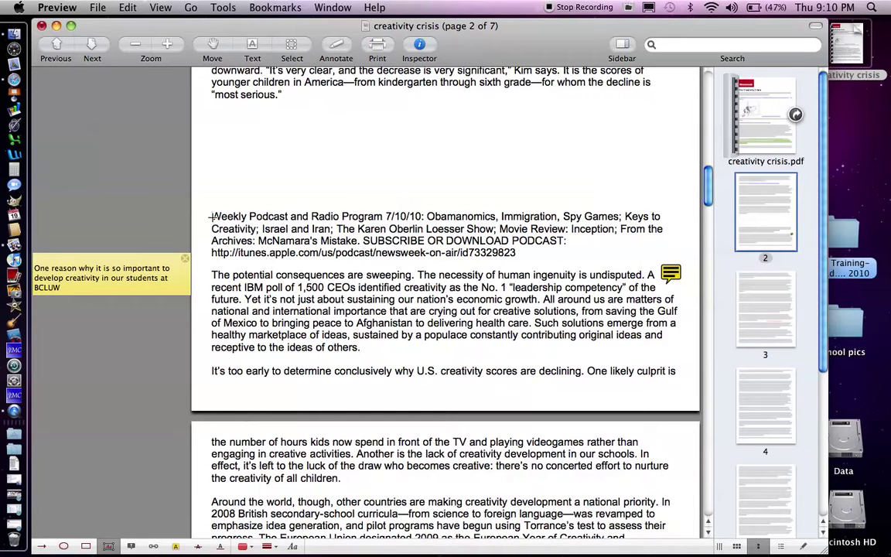
Strike through the Weekly Podcast paragraph and its iTunes link in red.
drag(210, 216, 238, 232)
click(109, 546)
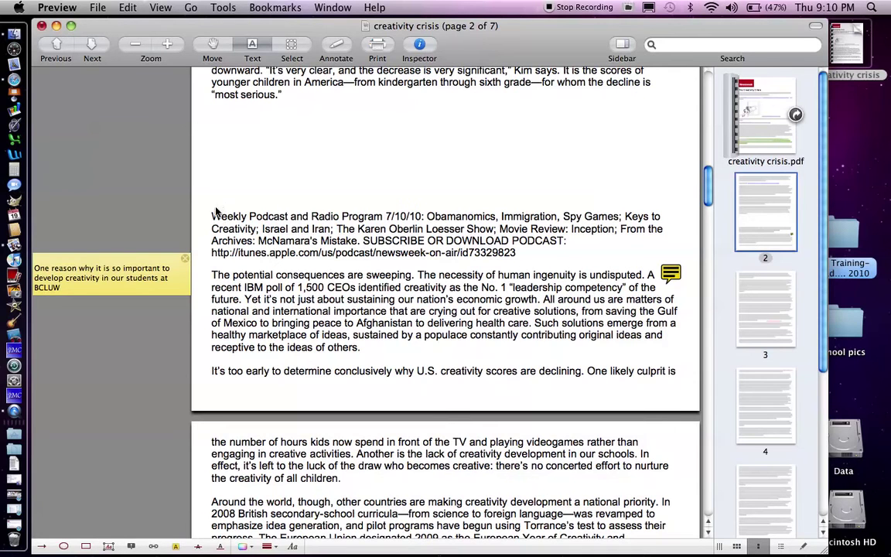
drag(211, 217, 533, 249)
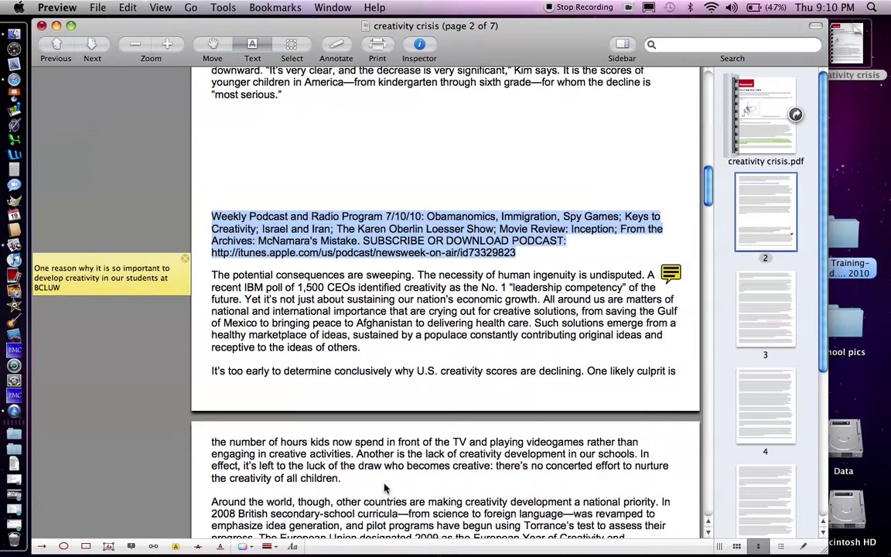
click(198, 548)
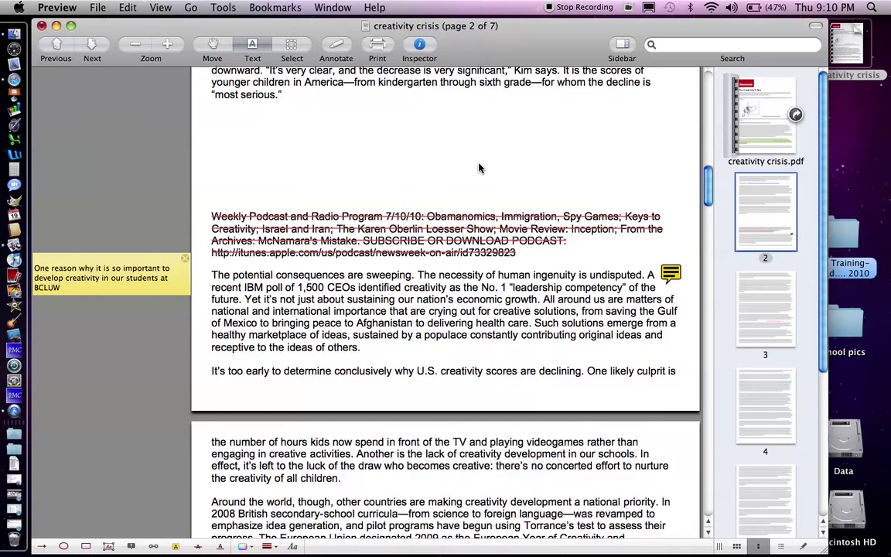
Scroll down to page 3 to review the red 'New Brain Research' label.
scroll(479, 168, down, 5)
scroll(479, 165, down, 1)
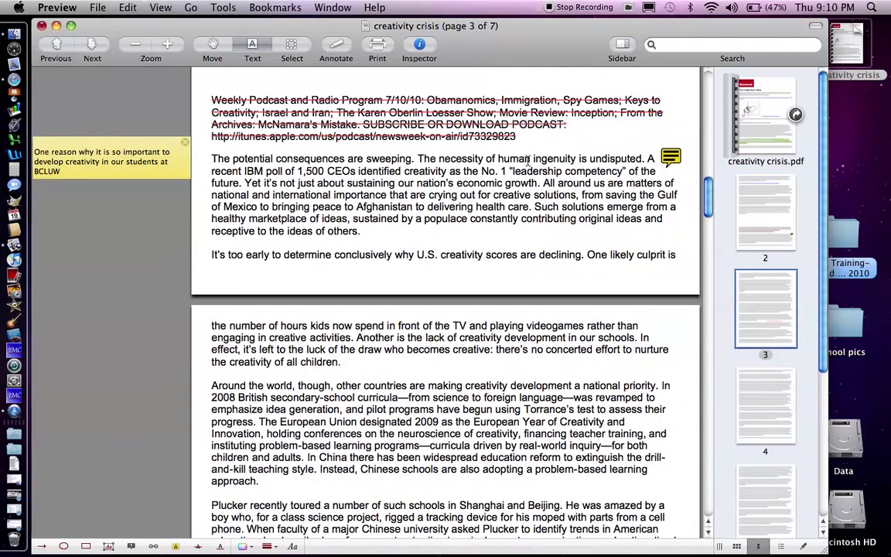
scroll(520, 181, up, 7)
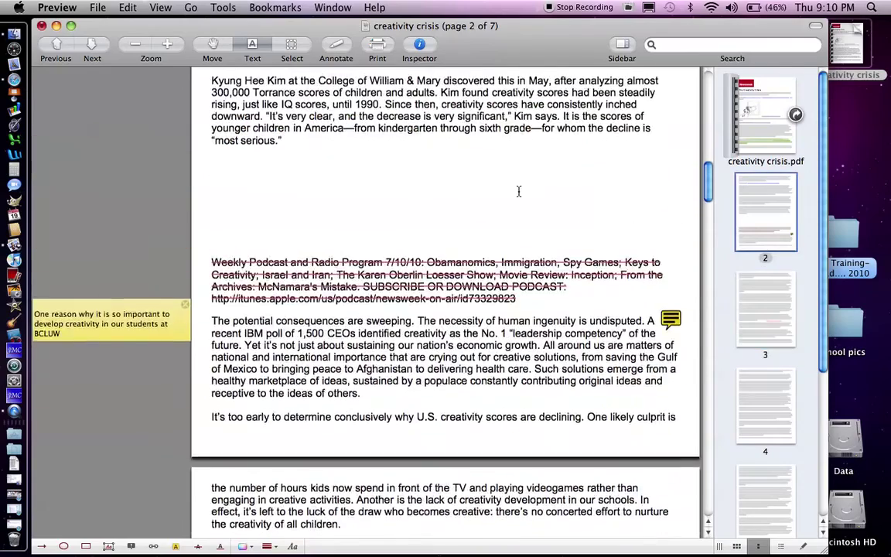
scroll(519, 191, up, 4)
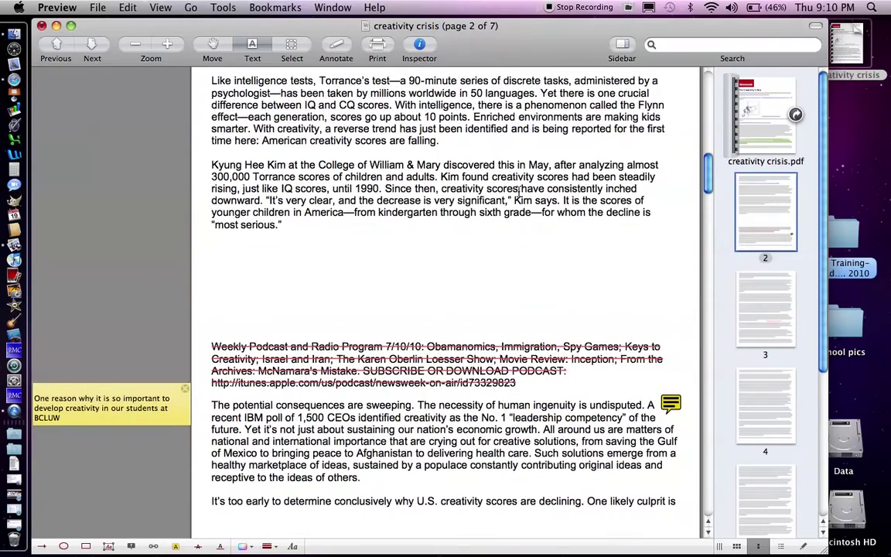
scroll(519, 191, down, 12)
scroll(519, 191, down, 3)
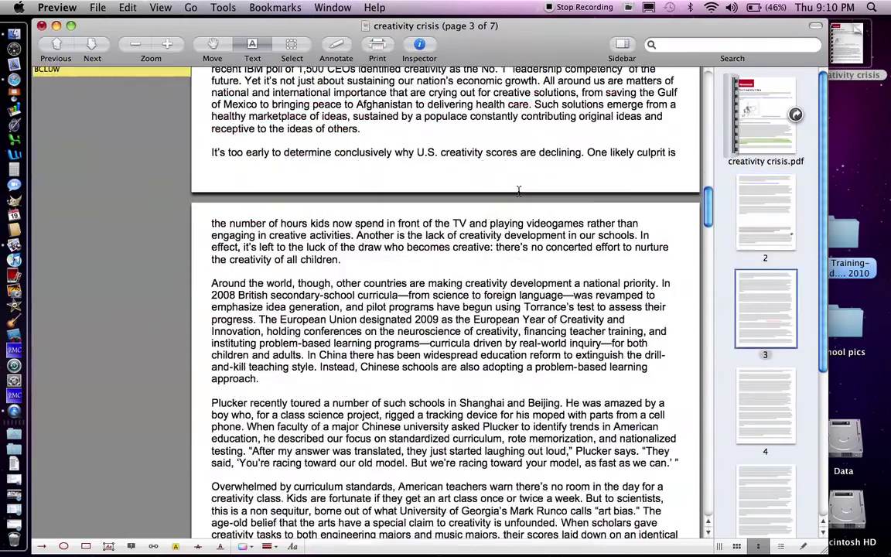
scroll(519, 191, up, 5)
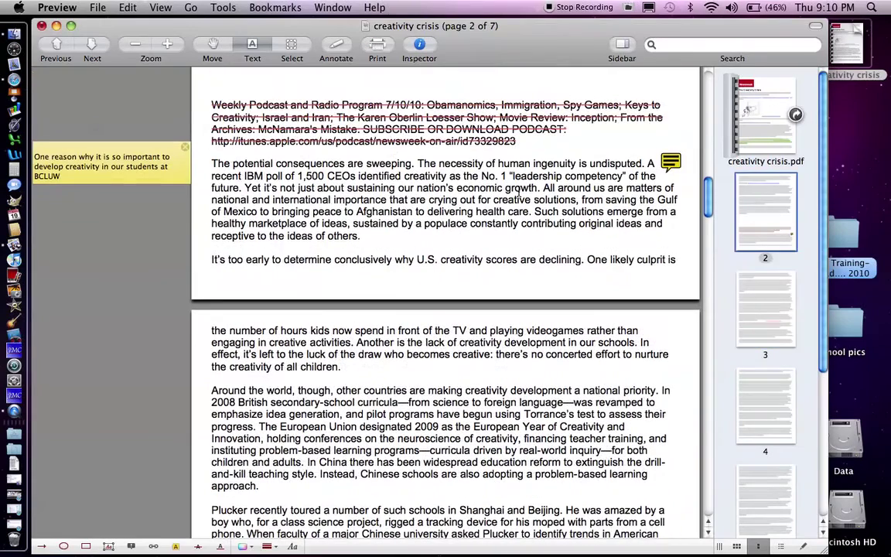
scroll(503, 276, down, 20)
scroll(502, 276, down, 3)
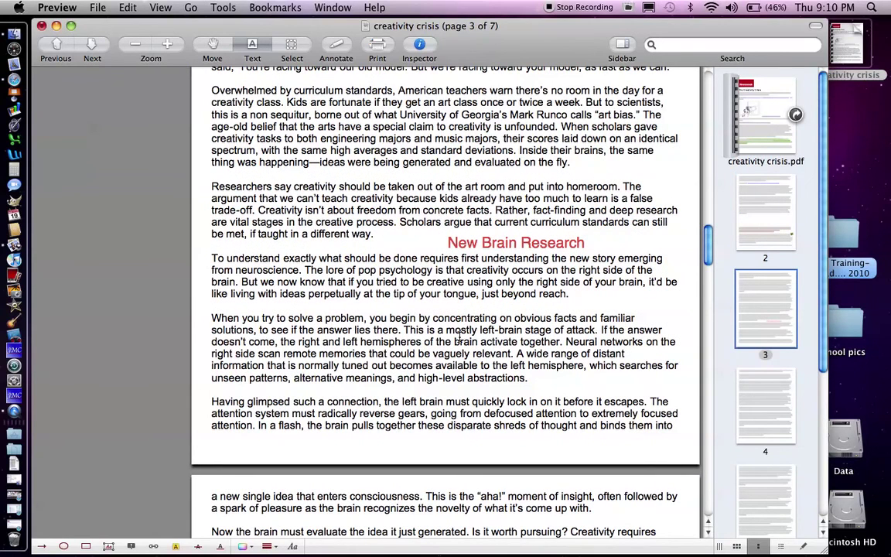
scroll(459, 338, up, 7)
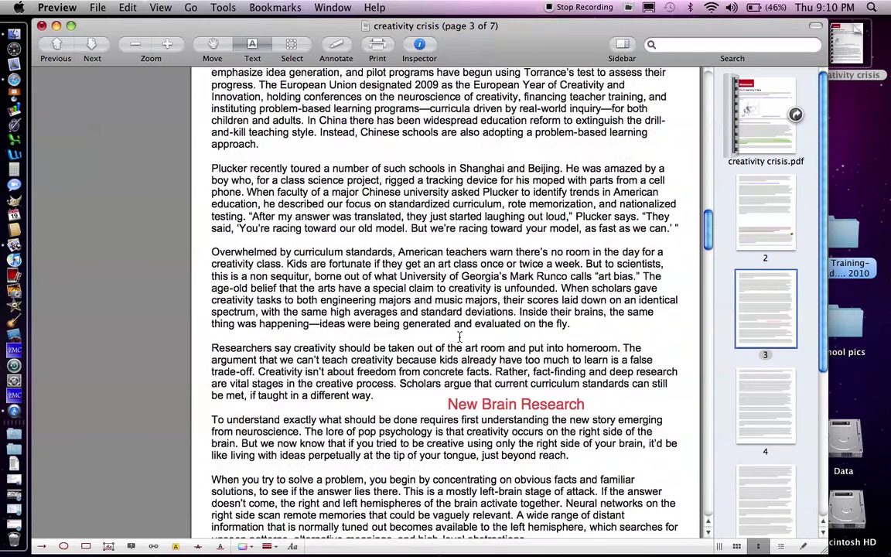